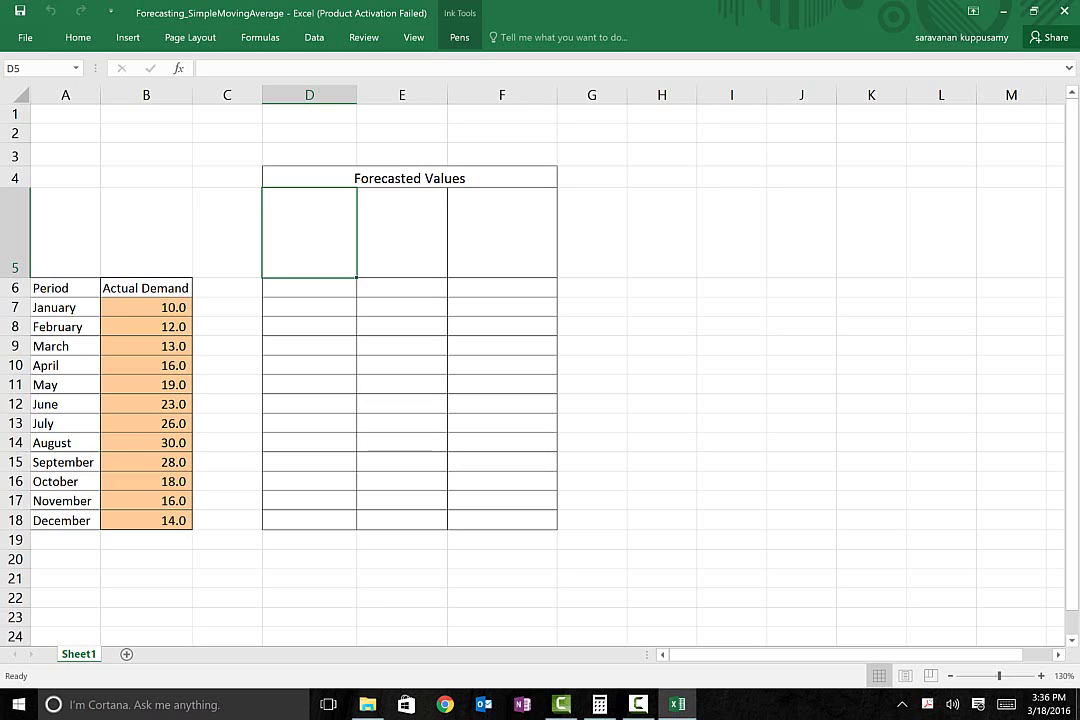
Draw a red curly ink bracket beside the January–December Actual Demand figures in column B
click(459, 37)
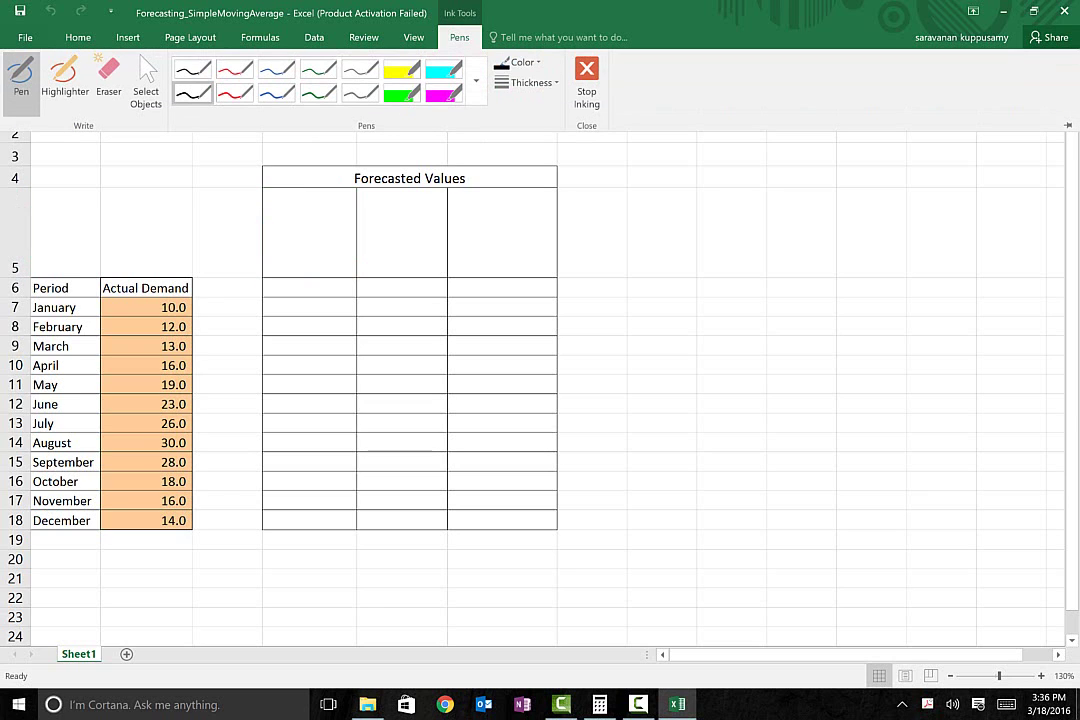
click(235, 93)
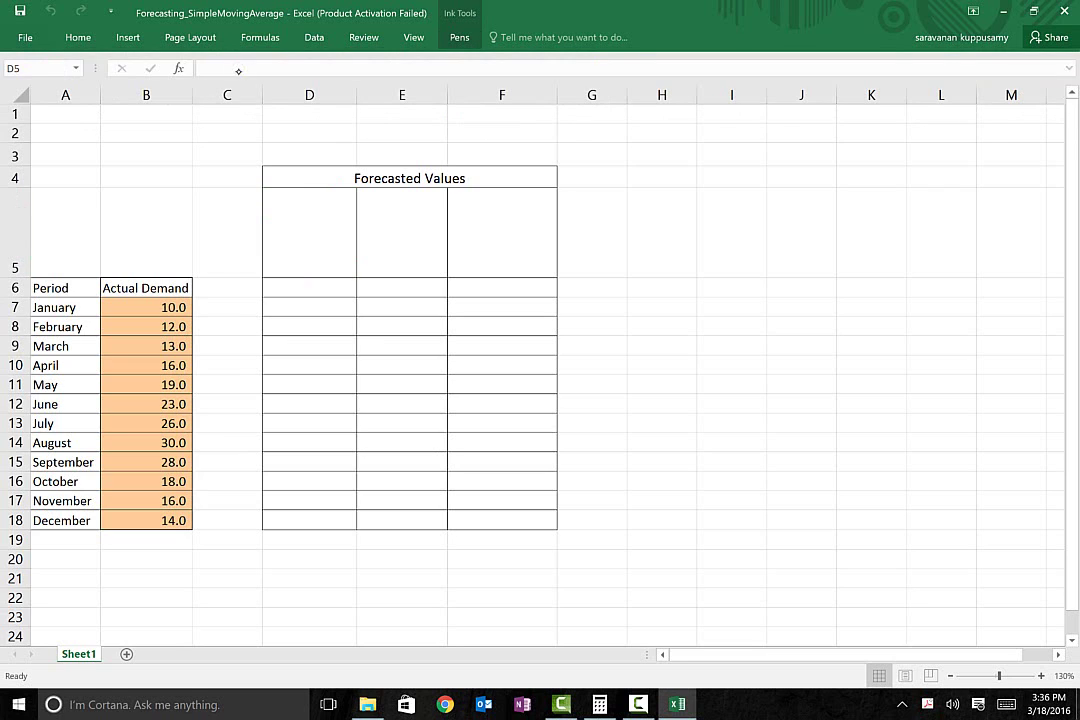
mouse_move(198, 276)
mouse_down()
mouse_move(211, 286)
mouse_move(217, 511)
mouse_move(206, 545)
mouse_up()
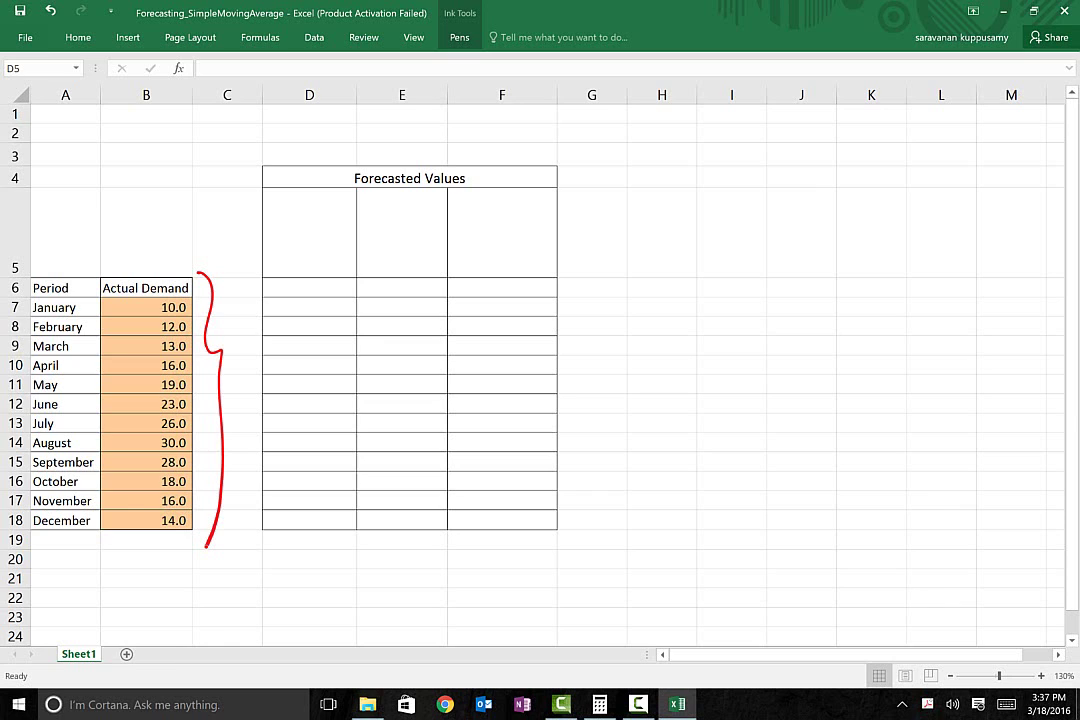
Enter the header 'Moving Average - 3 Period' in D5 and start a formula in D10
text(MO)
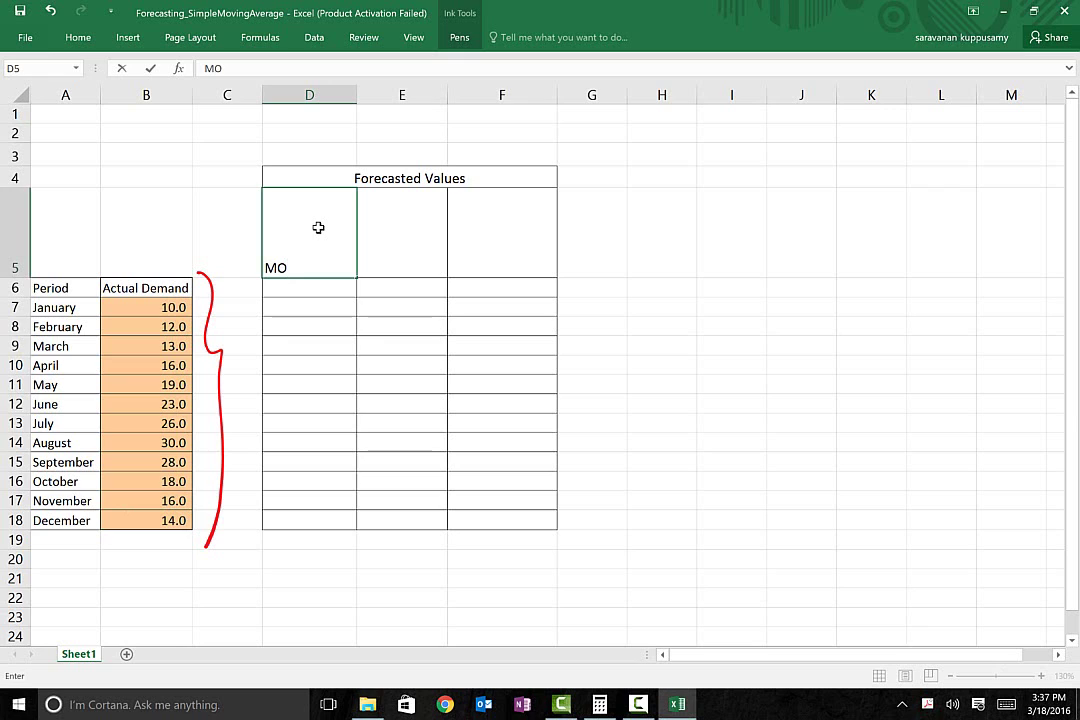
key(BackSpace)
text(oving Average - 3 )
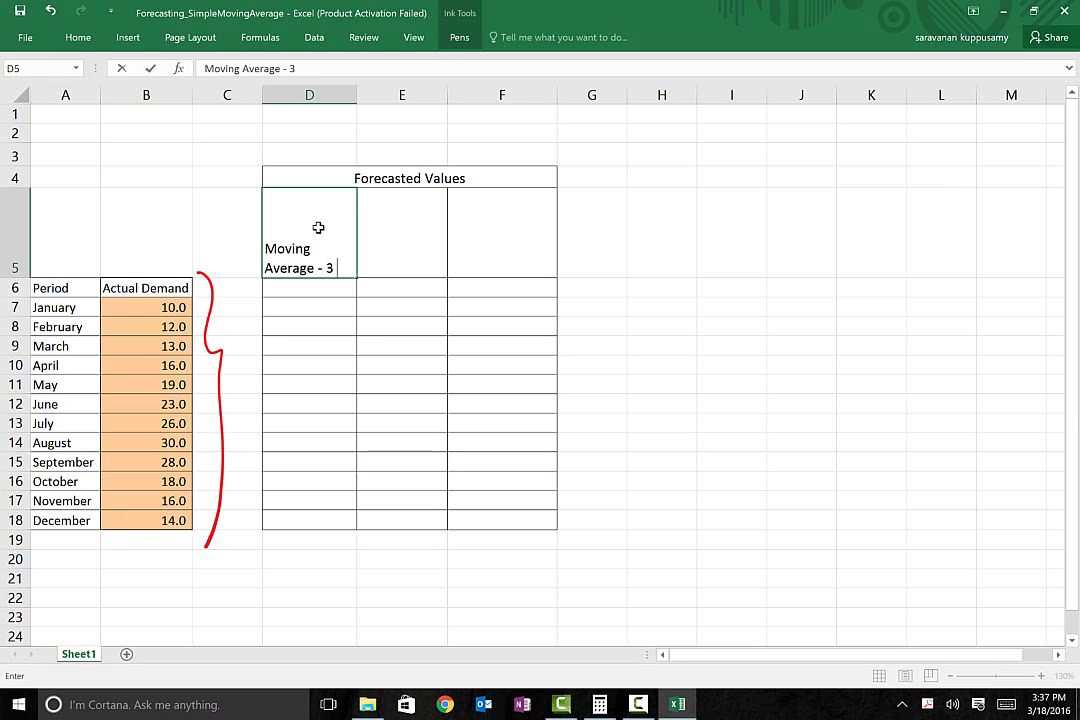
text(Perio)
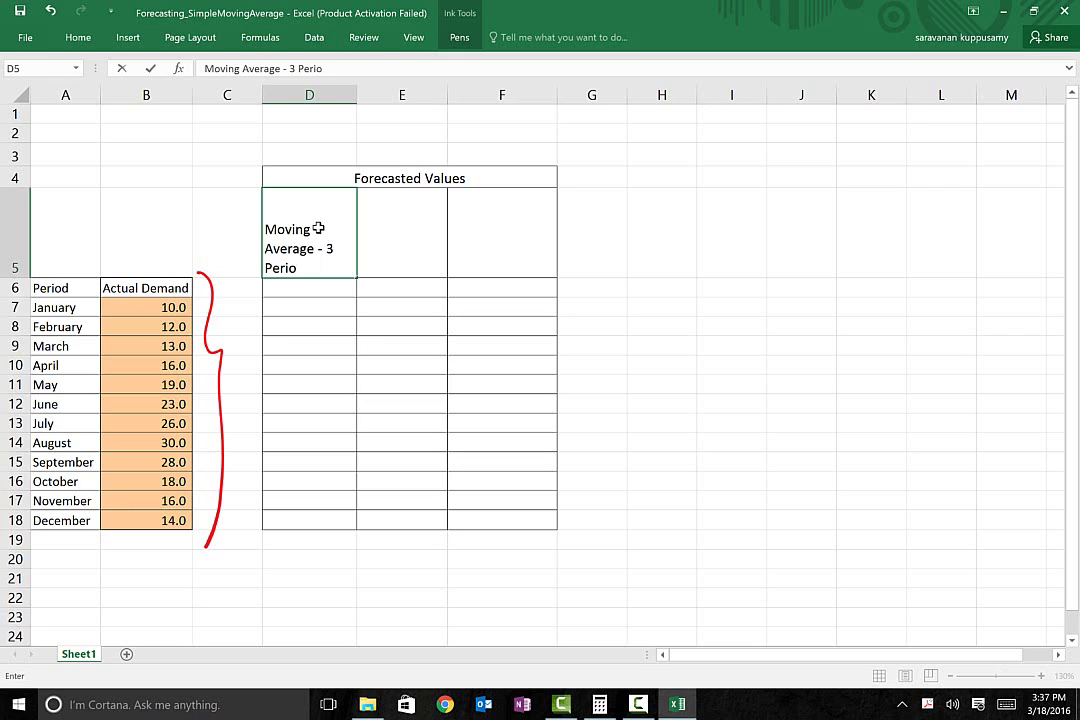
text(d)
key(Return)
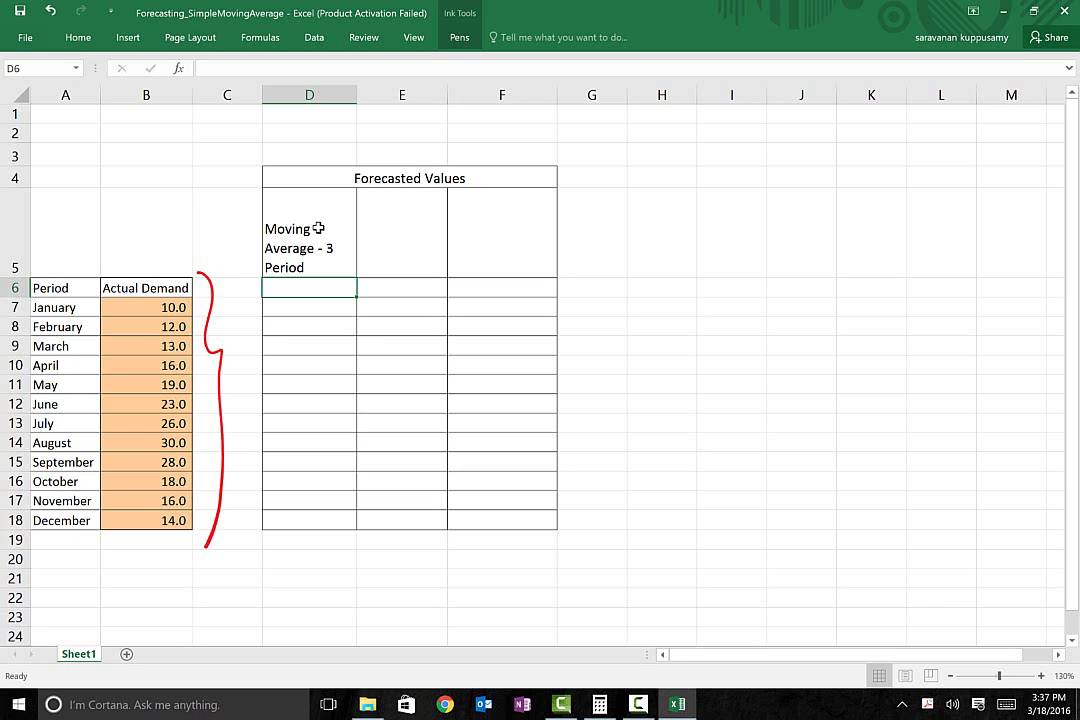
key(Down)
key(Down)
key(Down)
key(Down)
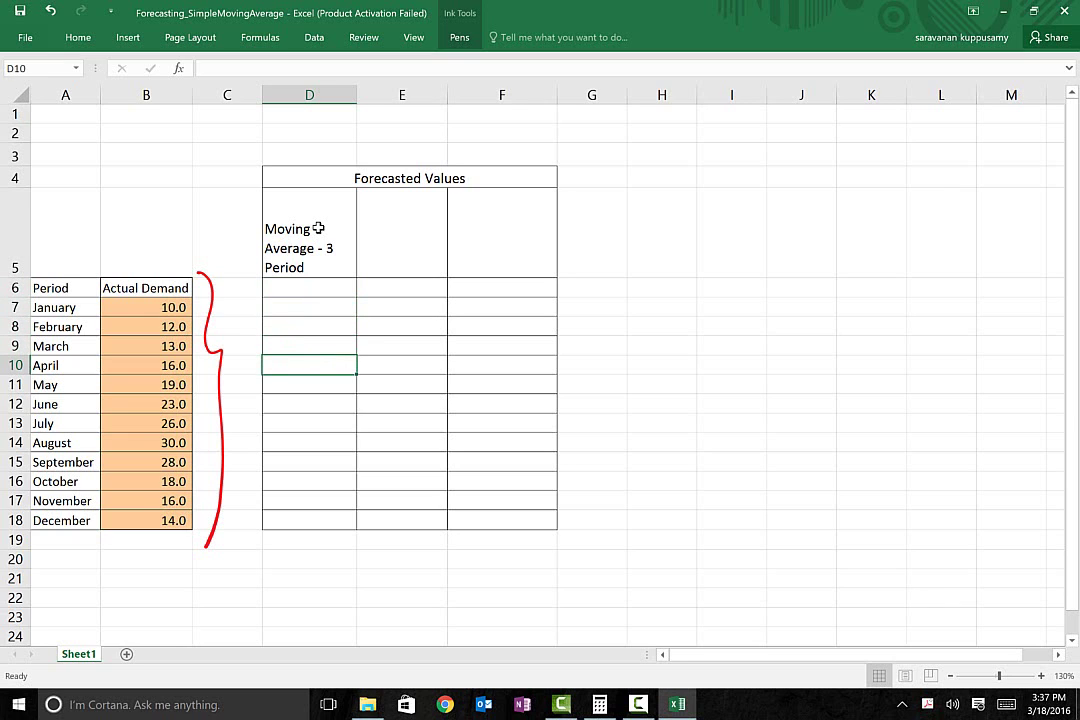
text(=)
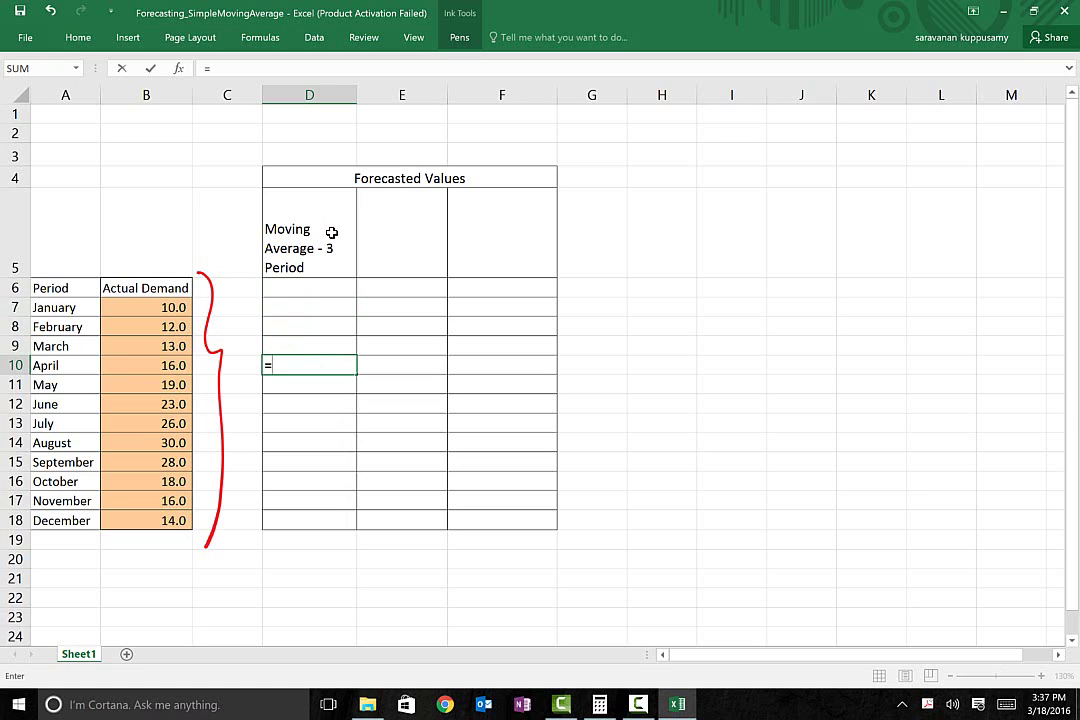
Enter =AVERAGE(B7:B9) in D10, giving April's 3-period forecast of 11.7
text(average()
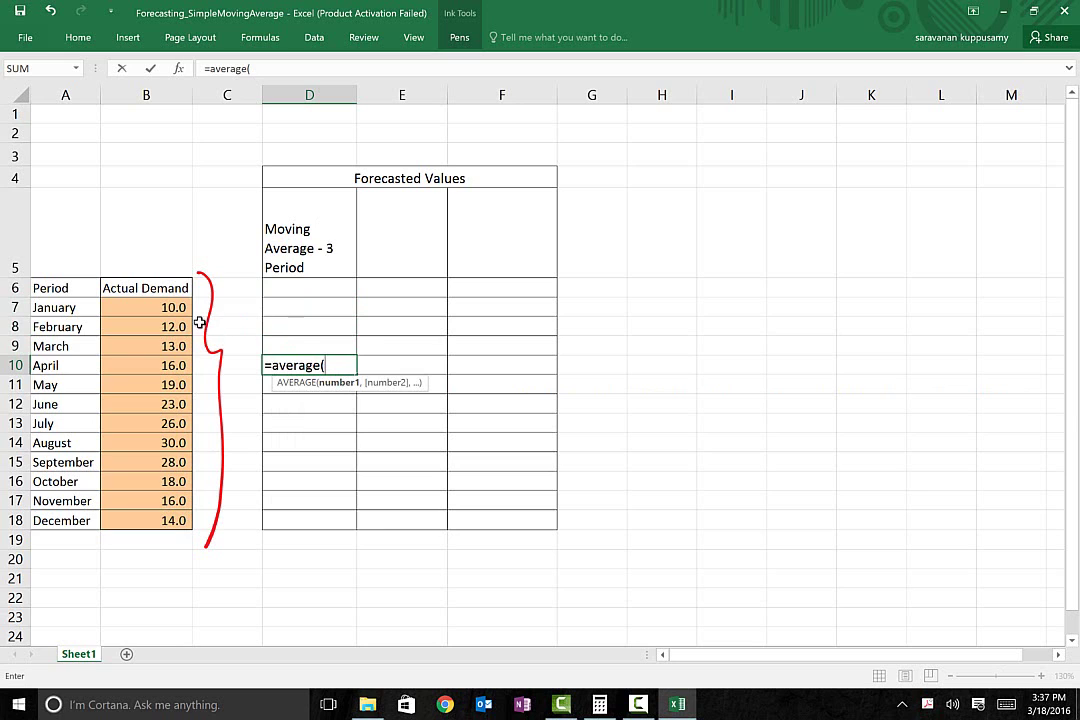
drag(158, 307, 155, 350)
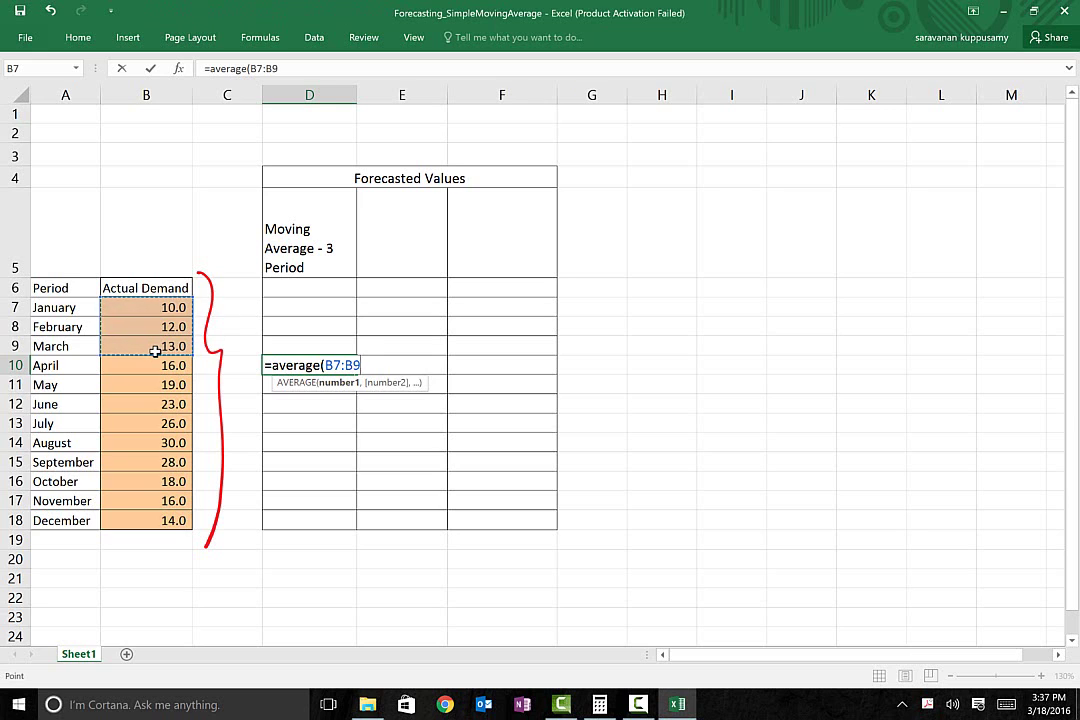
text())
key(Return)
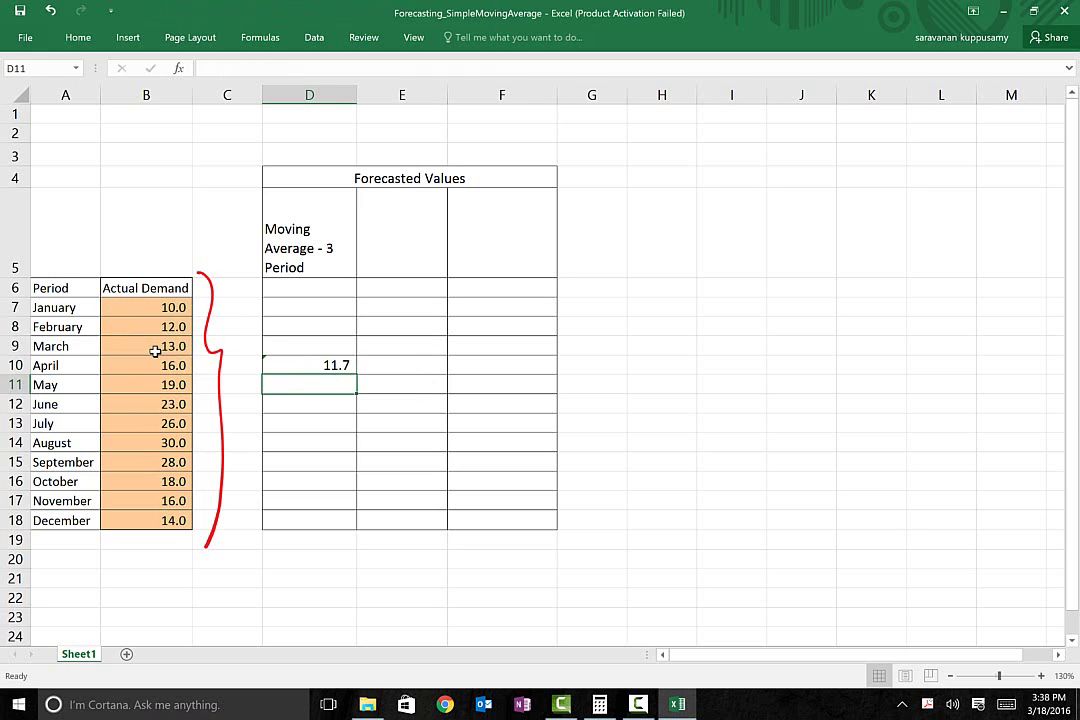
click(342, 364)
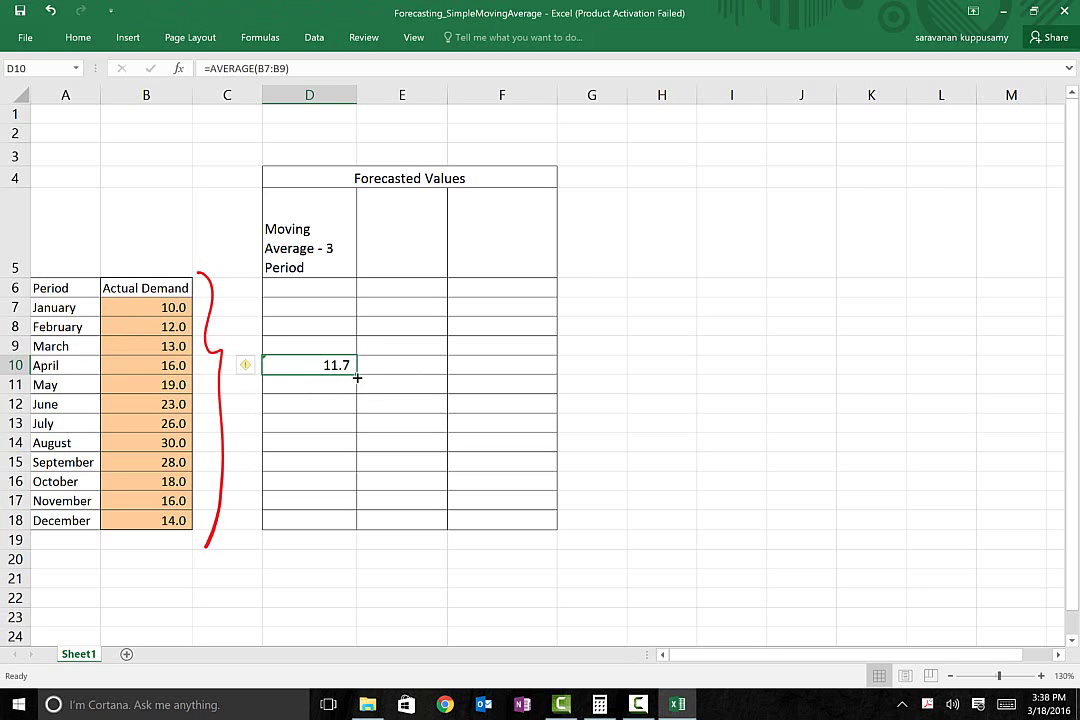
Fill the 3-period average down to D18 and confirm December uses =AVERAGE(B15:B17)
drag(357, 376, 331, 527)
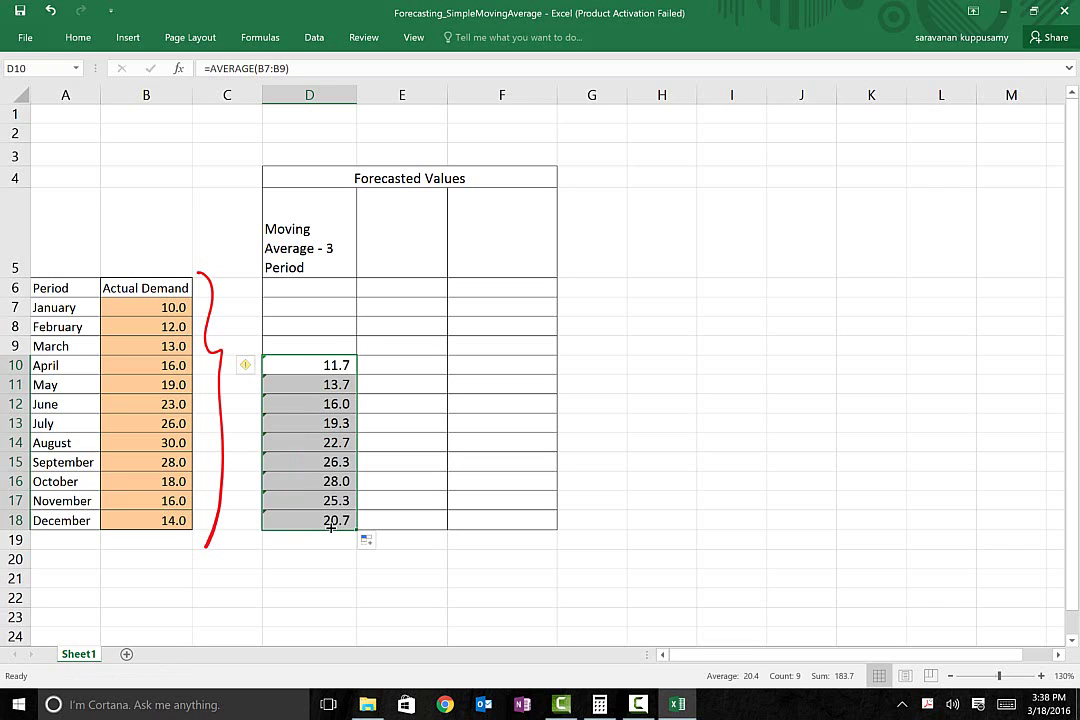
click(323, 519)
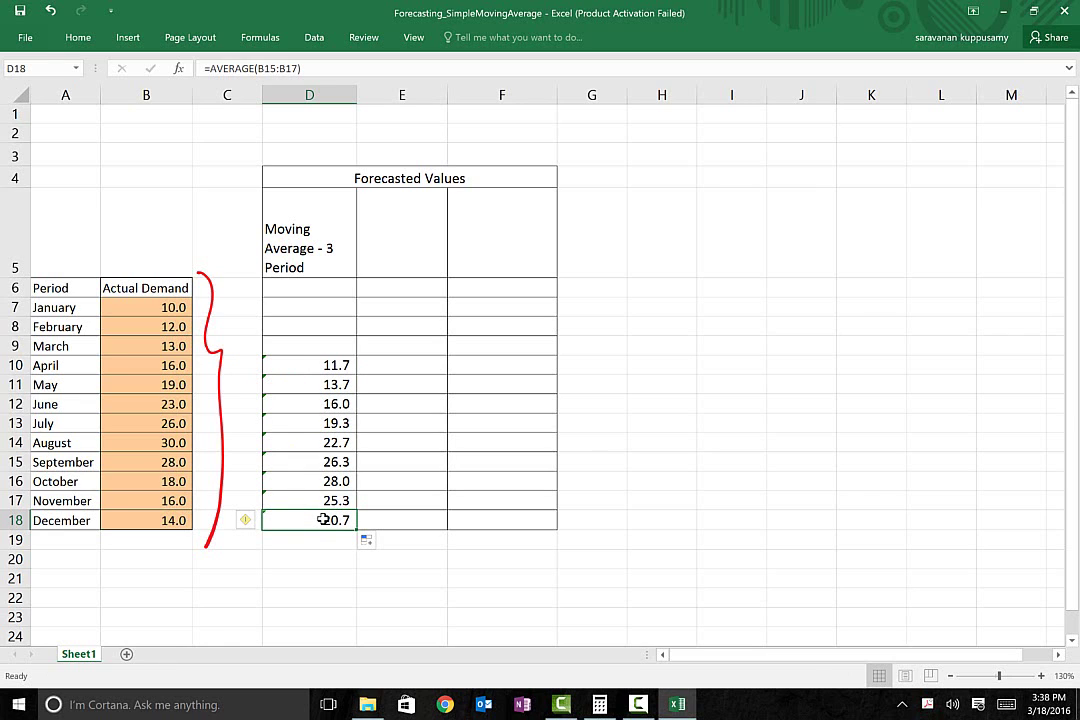
click(335, 574)
click(335, 521)
double_click(335, 521)
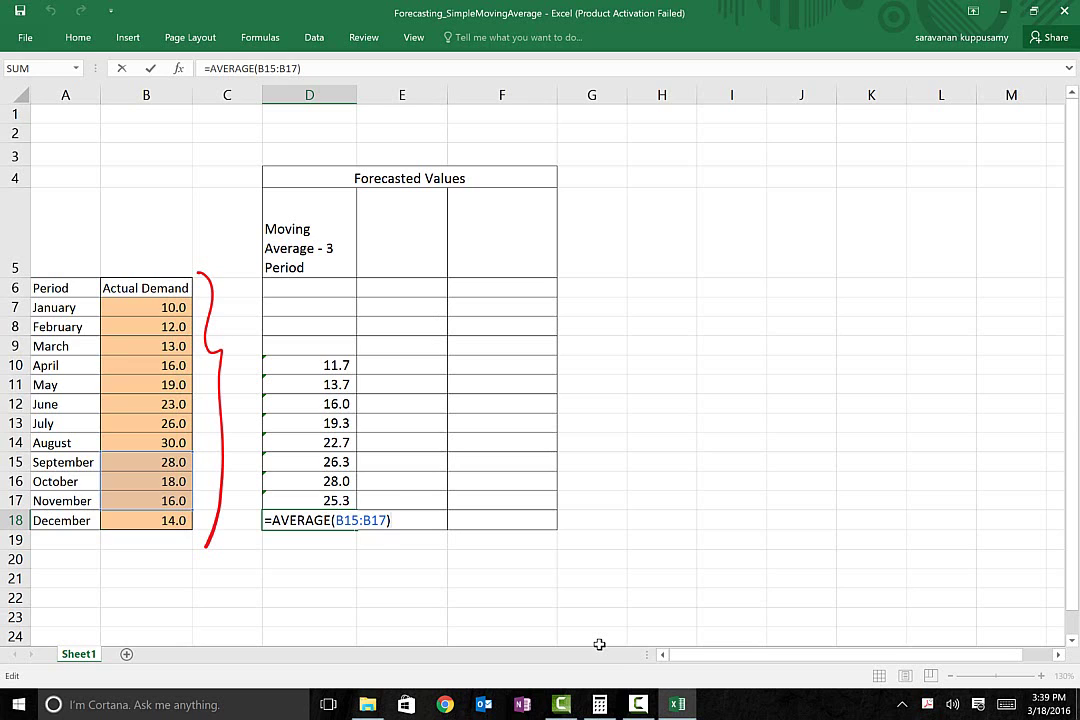
key(Return)
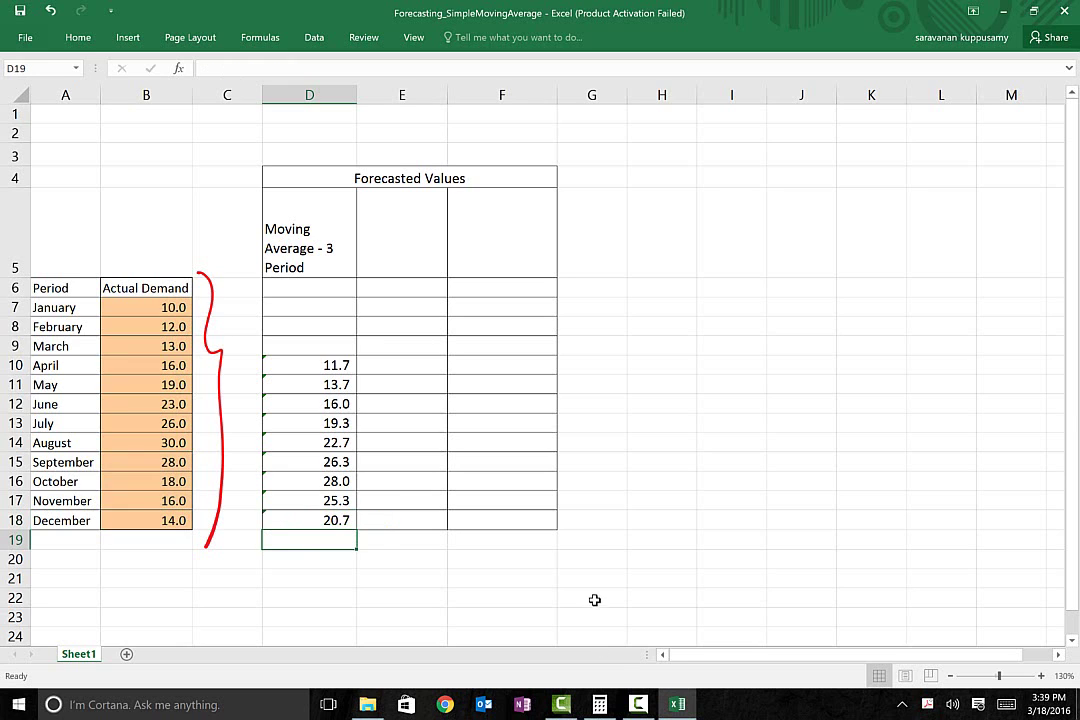
Enter the header 'Moving Average - 4 Period' in E5 and start an AVERAGE formula in E11
click(409, 250)
text(Mov)
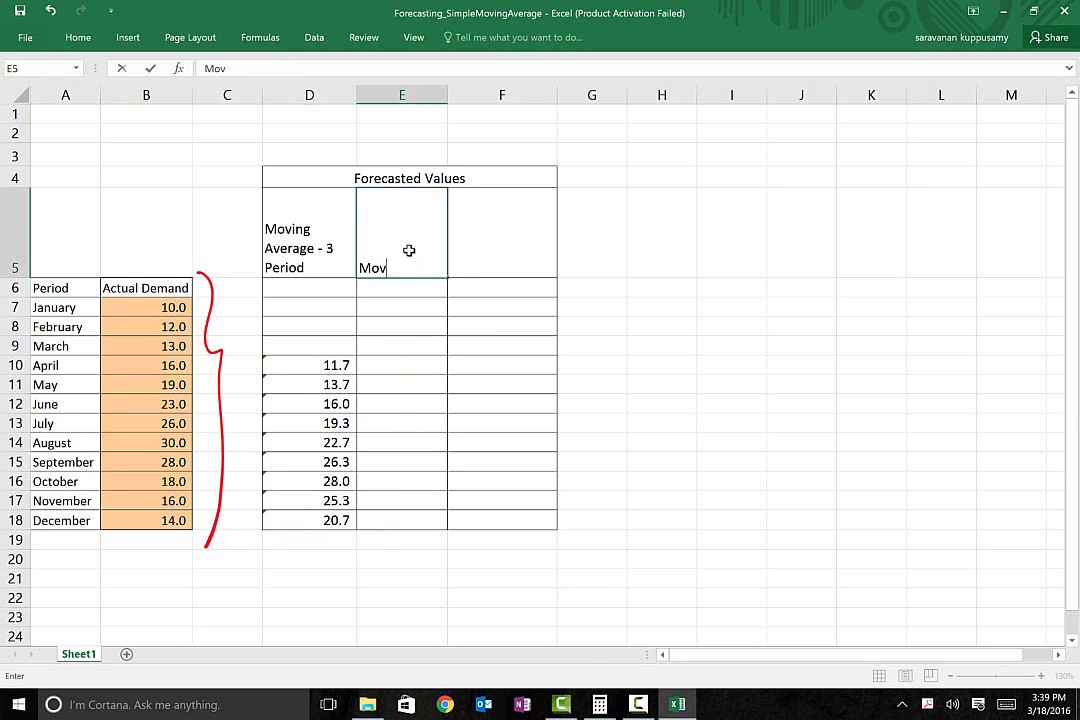
text(ing Average - 4 Period)
key(Return)
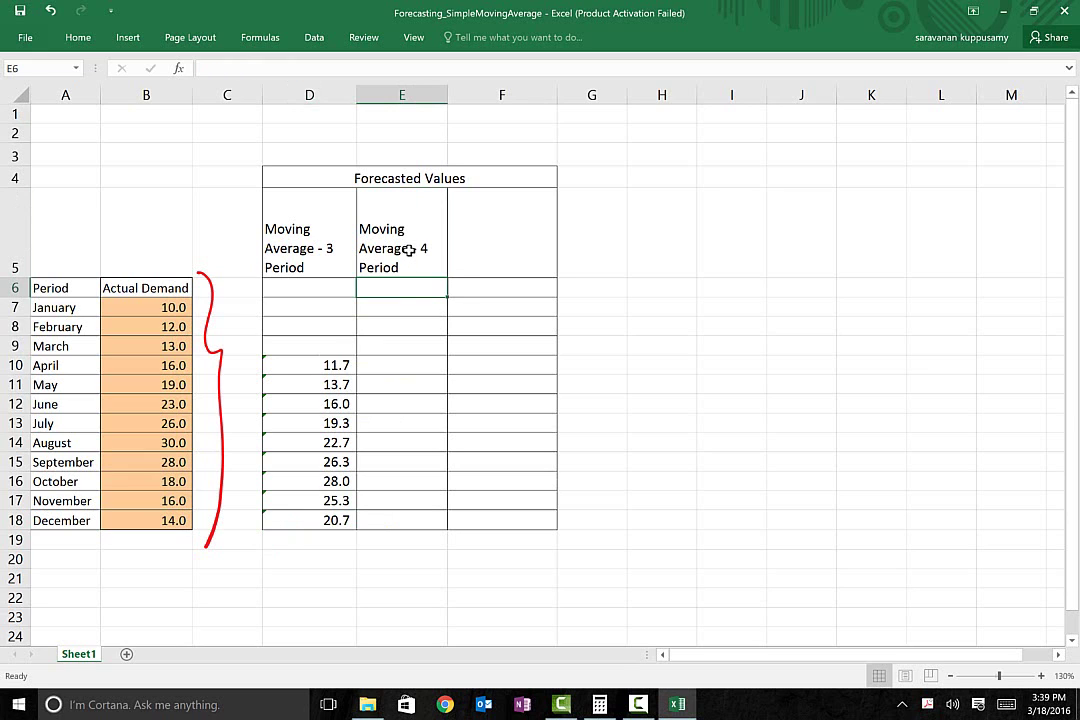
key(Down)
key(Down)
key(Down)
key(Down)
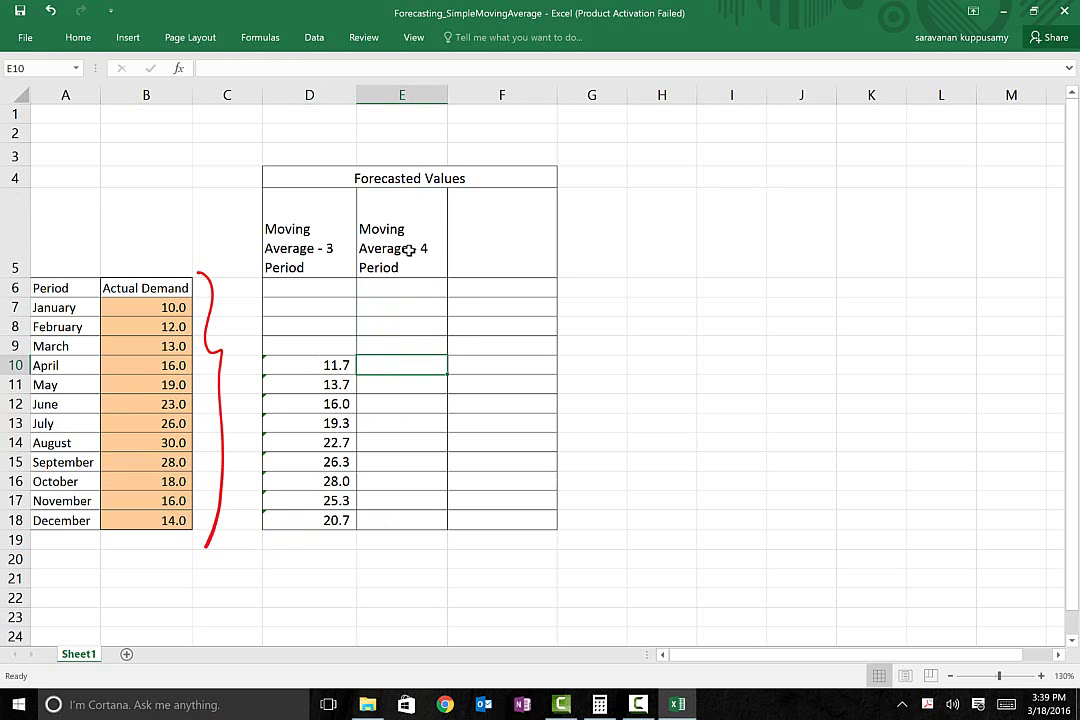
key(Down)
text(=)
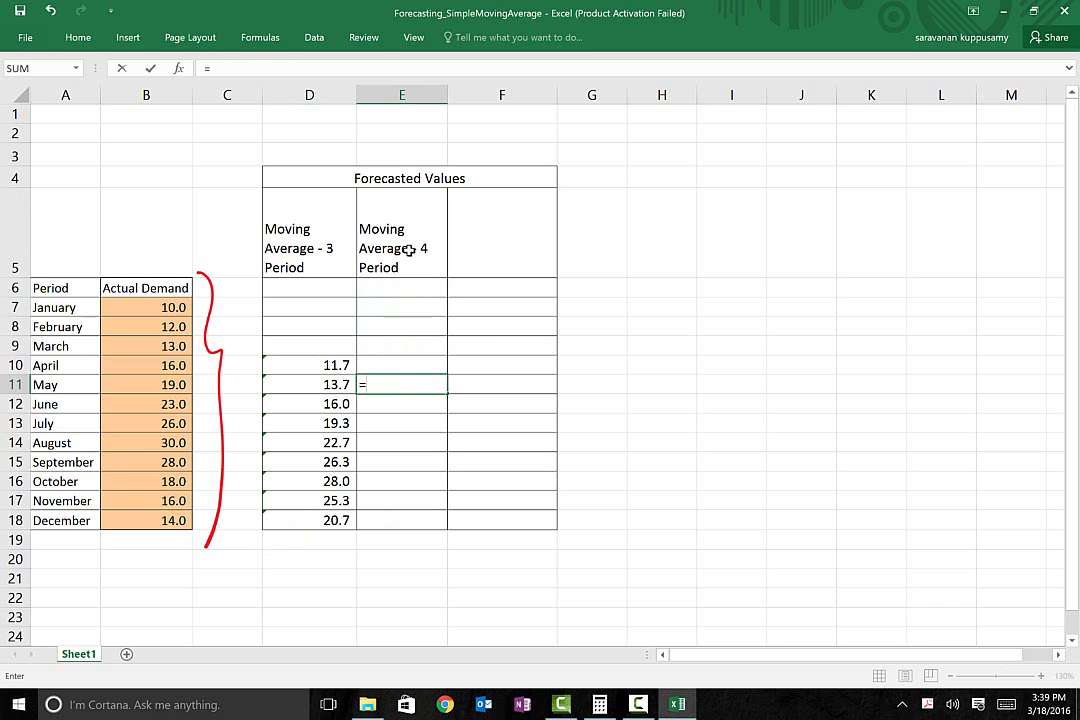
text(averag)
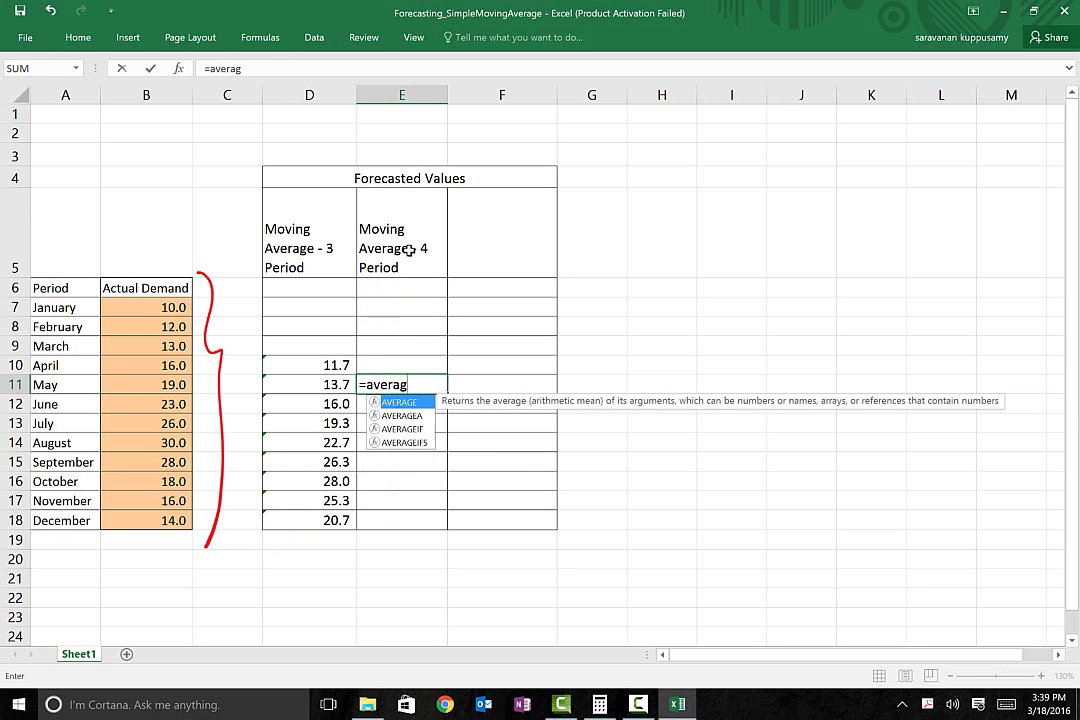
text(e()
Complete E11 as =AVERAGE(B7:B10), giving May's 4-period forecast of 12.8
key(Left)
key(Left)
key(Left)
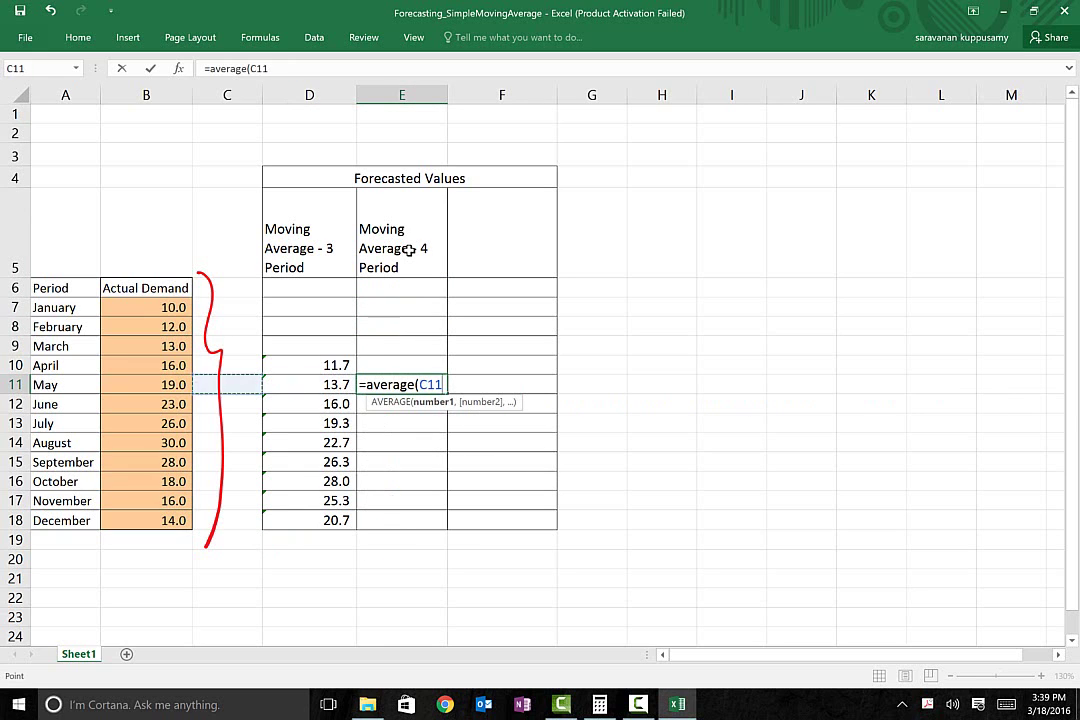
key(Left)
key(Up)
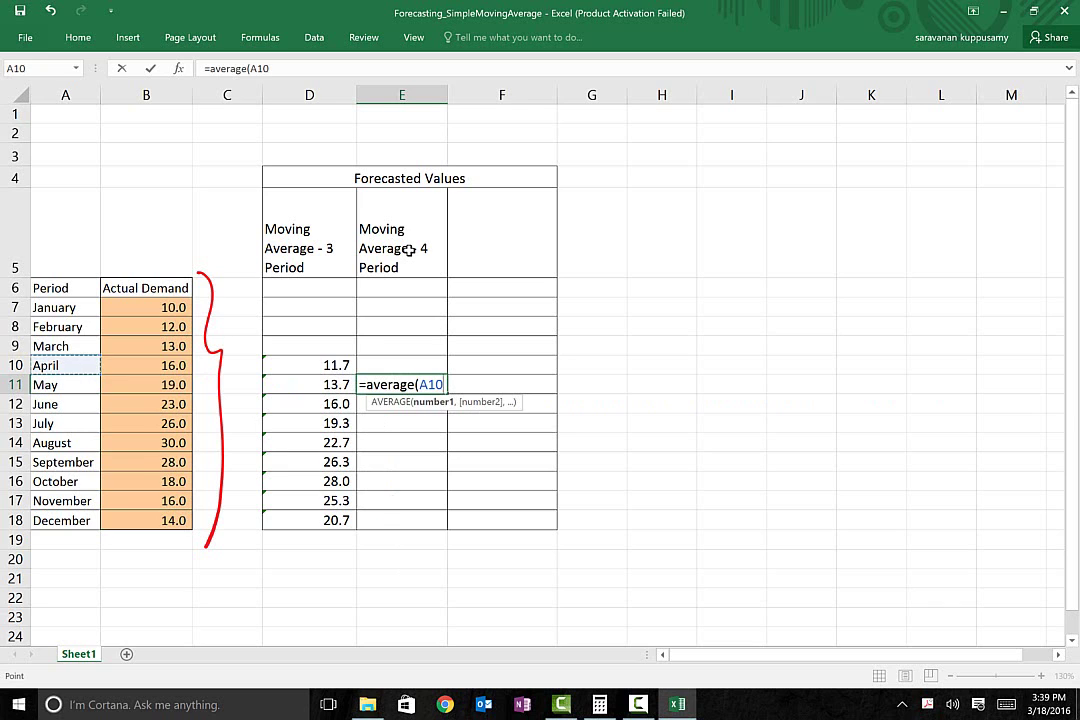
key(Right)
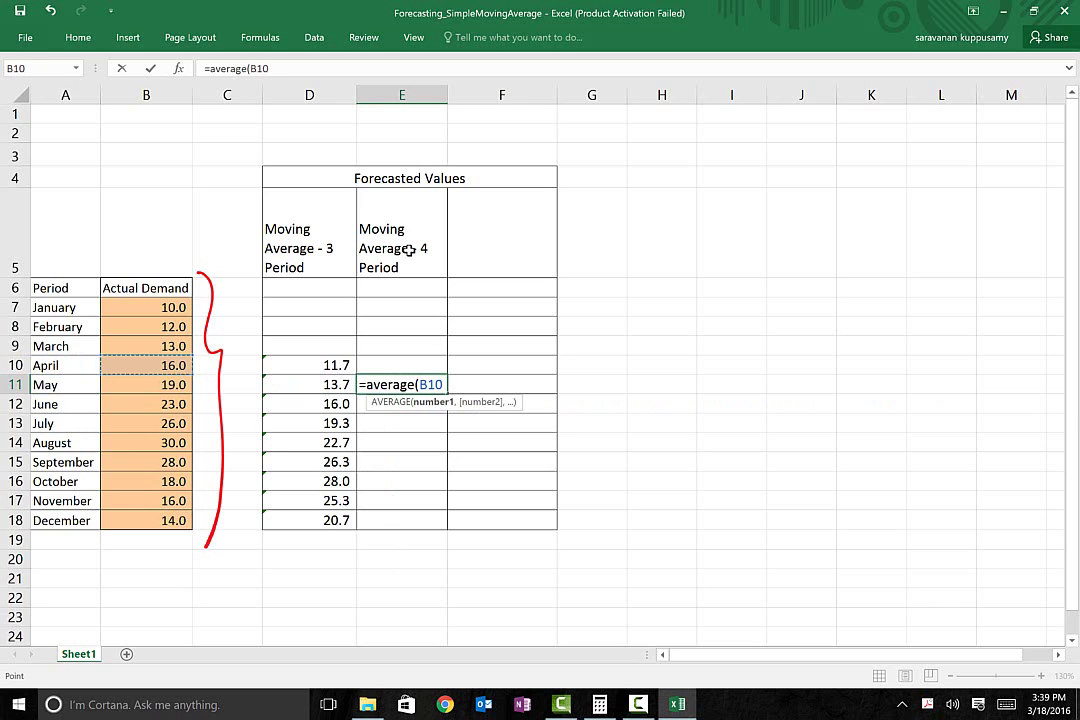
key(Up)
key(Up)
key(Up)
key(shift+Down)
key(shift+Down)
key(shift+Down)
key(shift+Down)
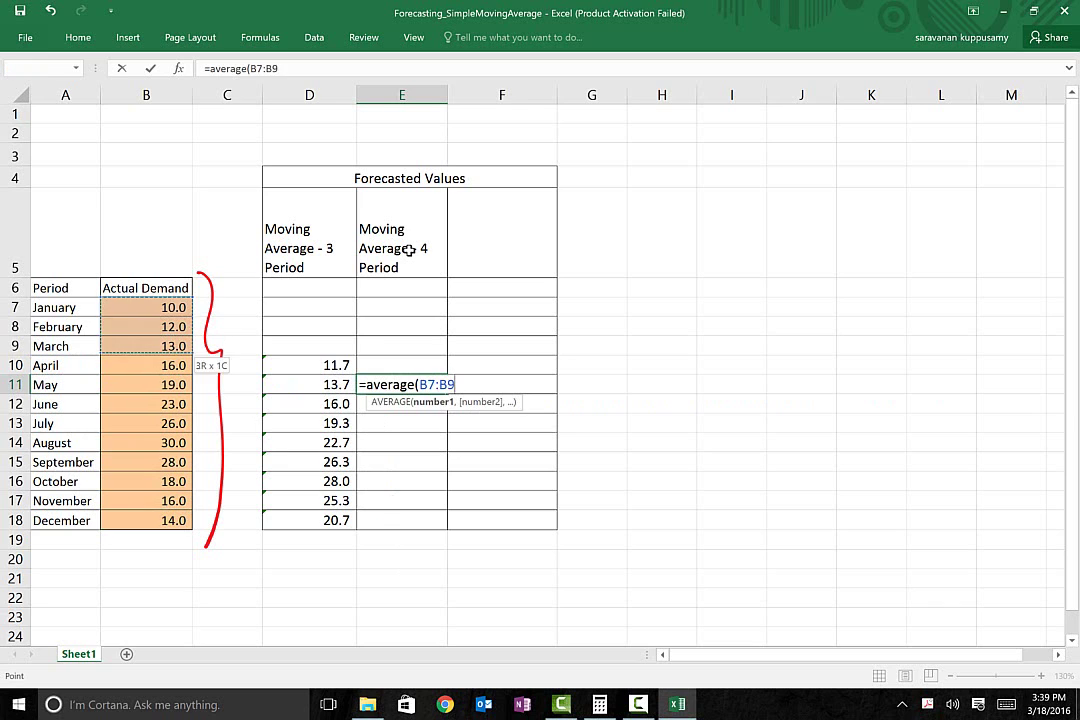
key(shift+Up)
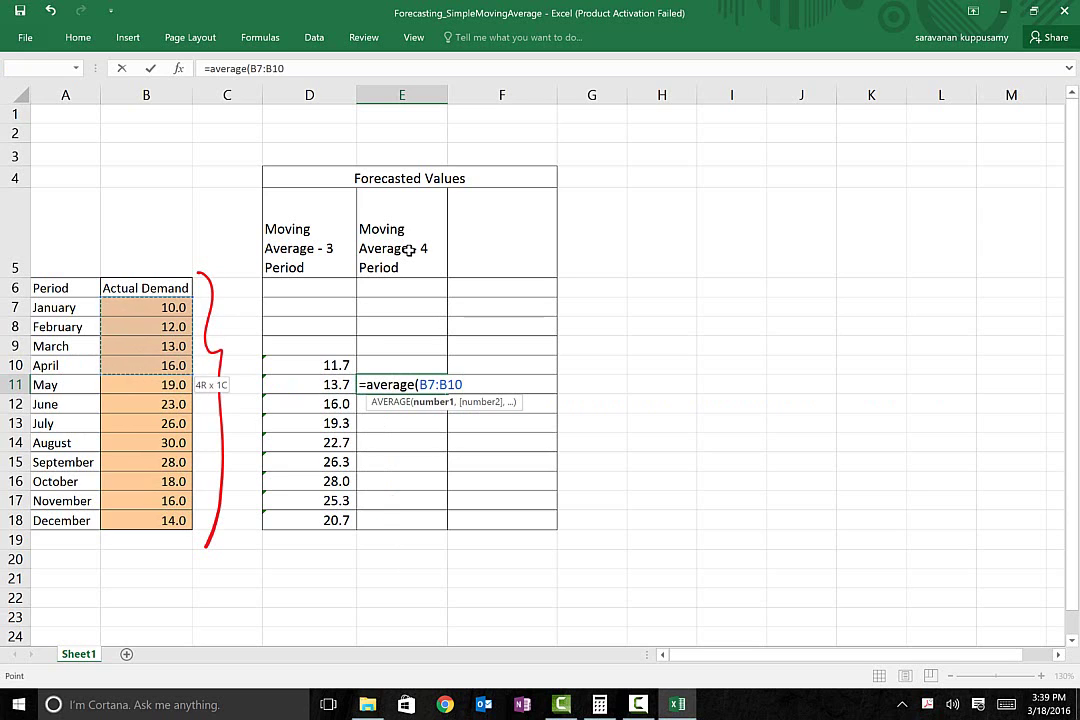
text())
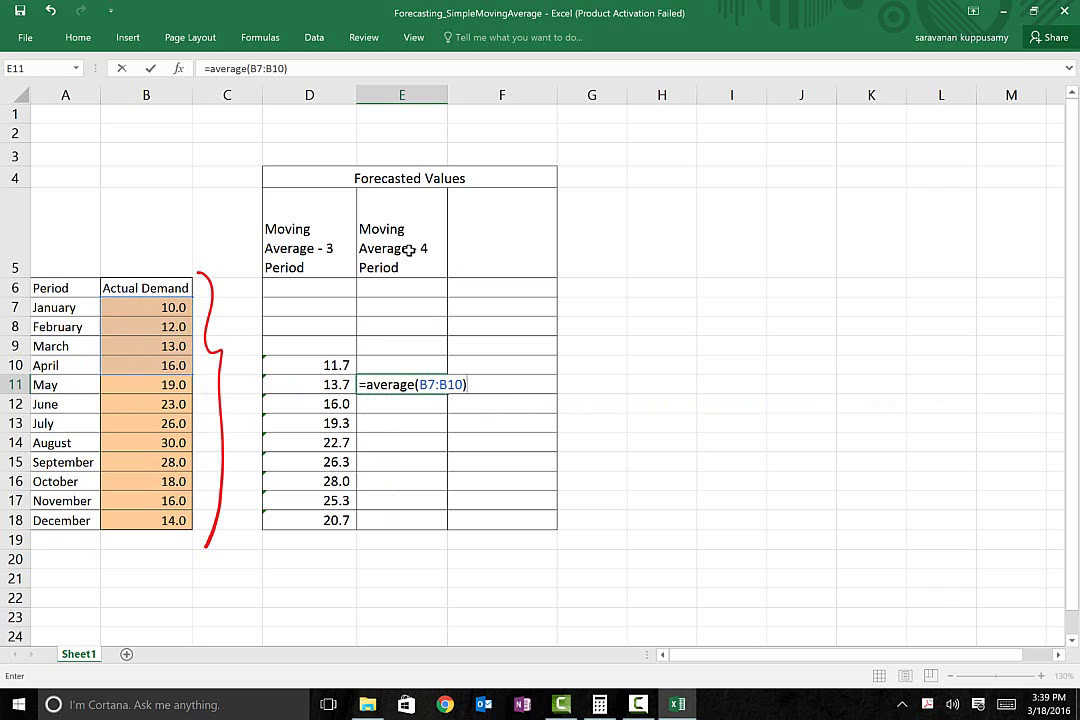
key(Return)
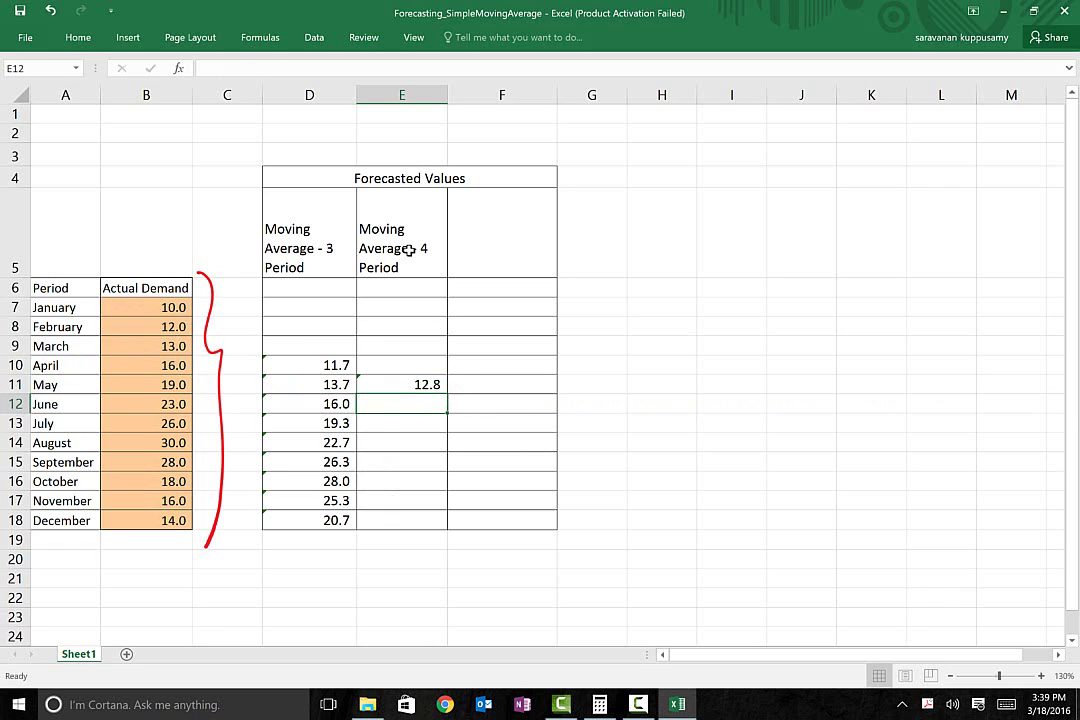
click(423, 387)
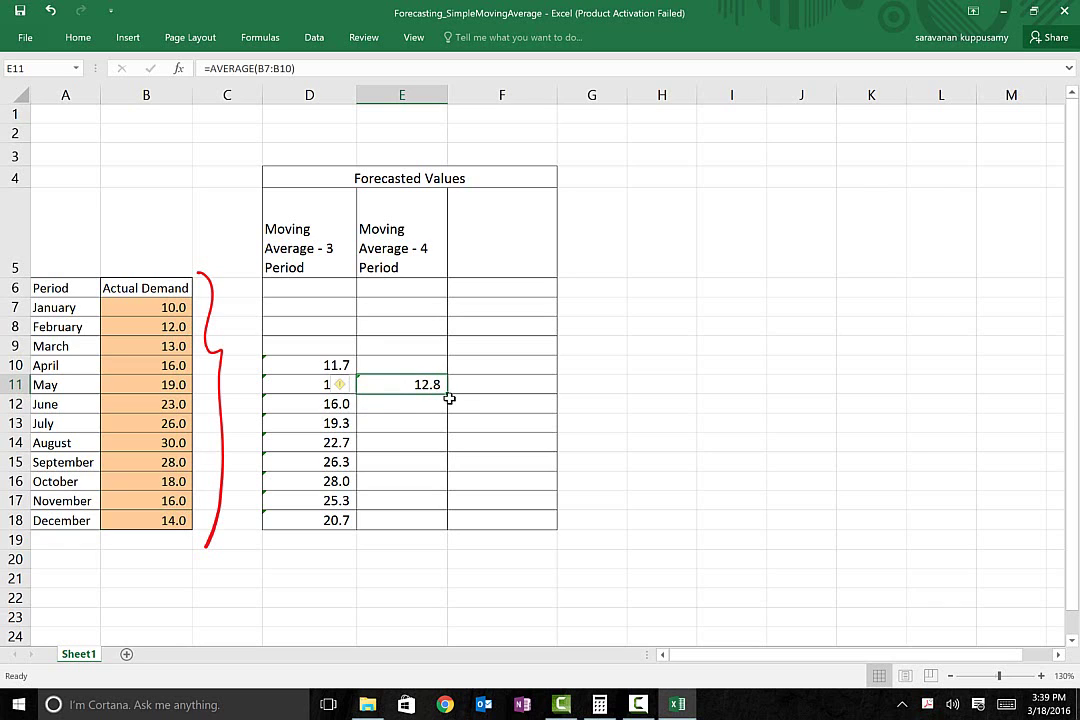
Fill the 4-period averages to E18, head F5 'Moving Average - 5 Period', and start F12's formula
drag(447, 395, 436, 524)
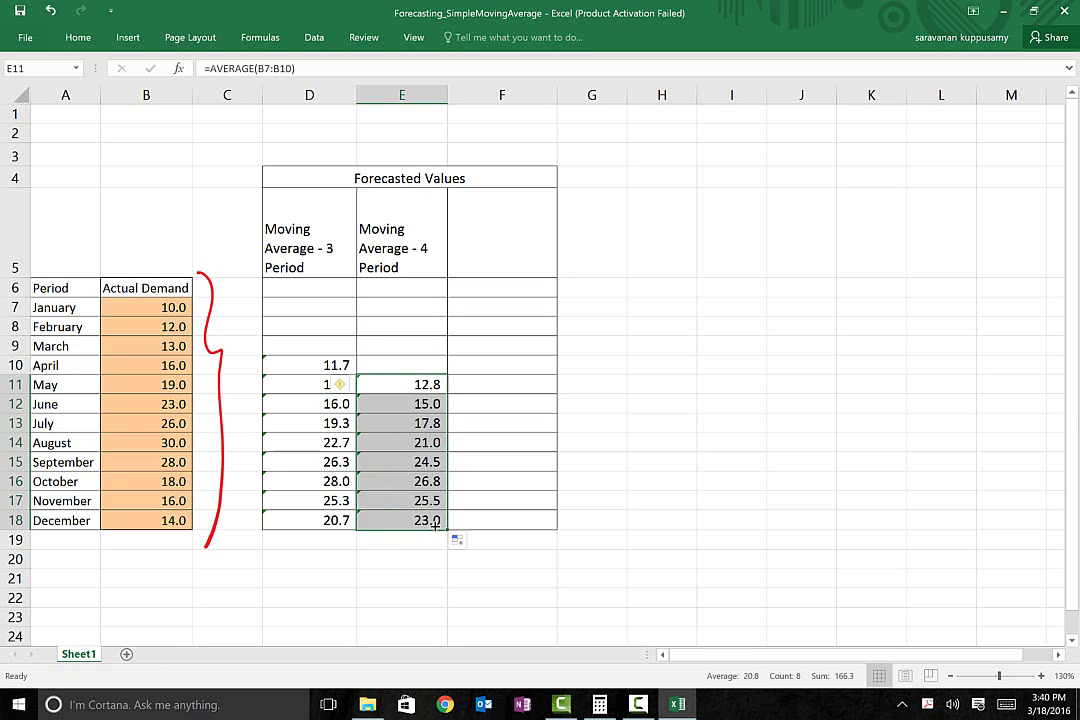
click(499, 255)
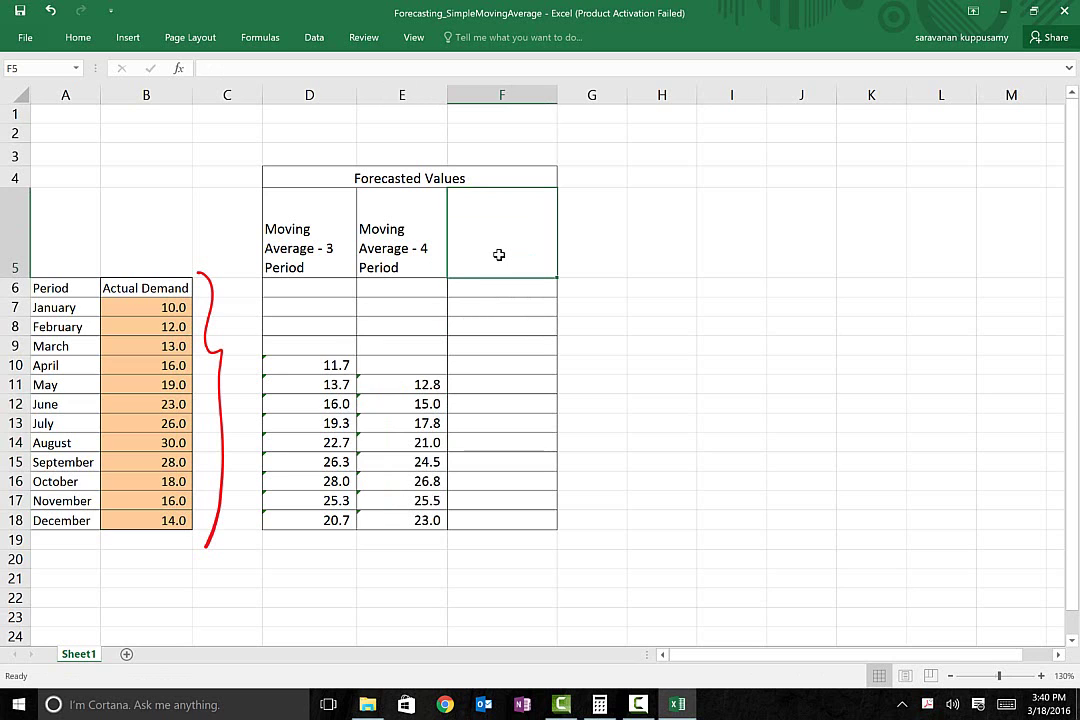
text(Moving Average - 5 Period)
key(Return)
key(Return)
key(Down)
key(Down)
key(Down)
key(Down)
key(Down)
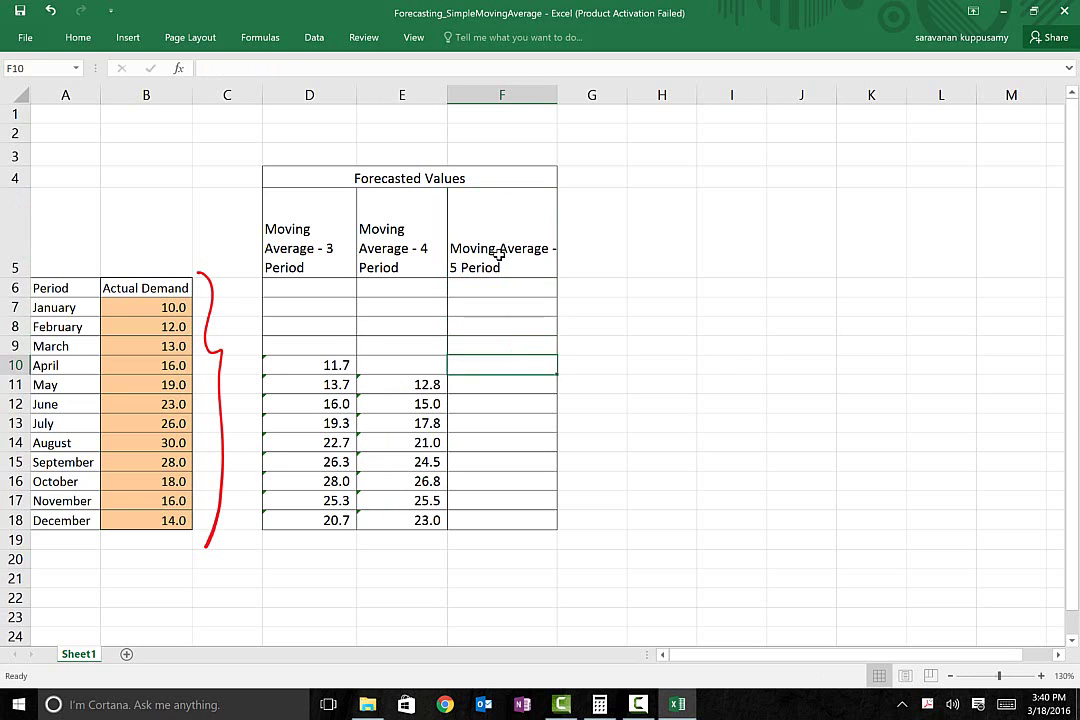
text(=)
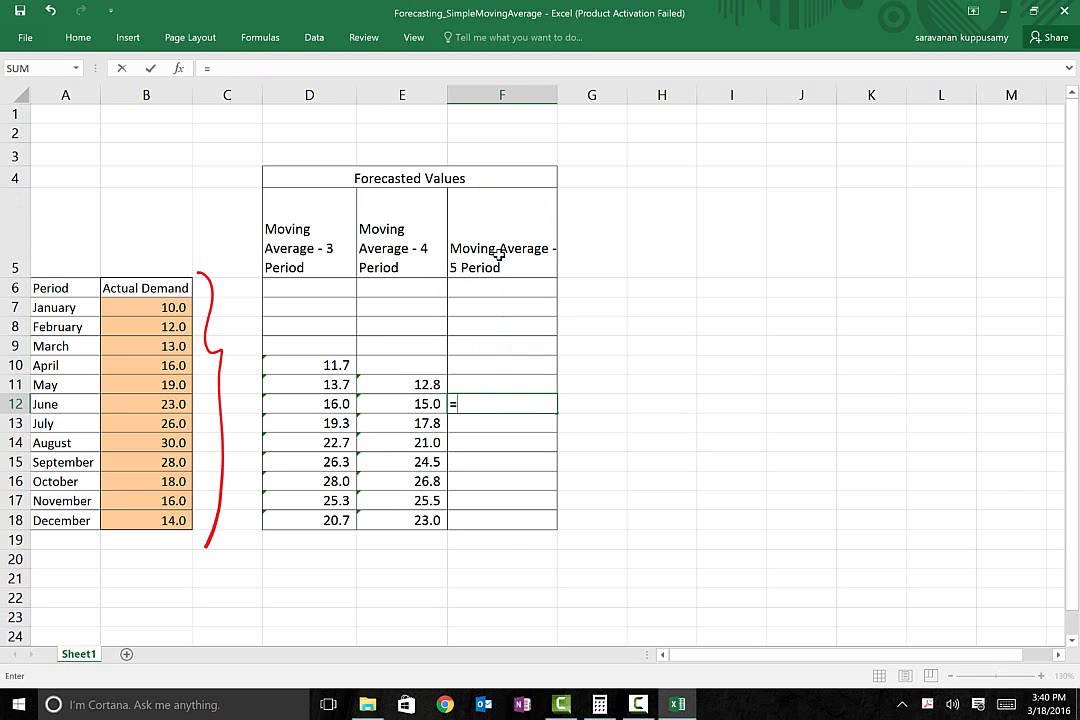
text(average)
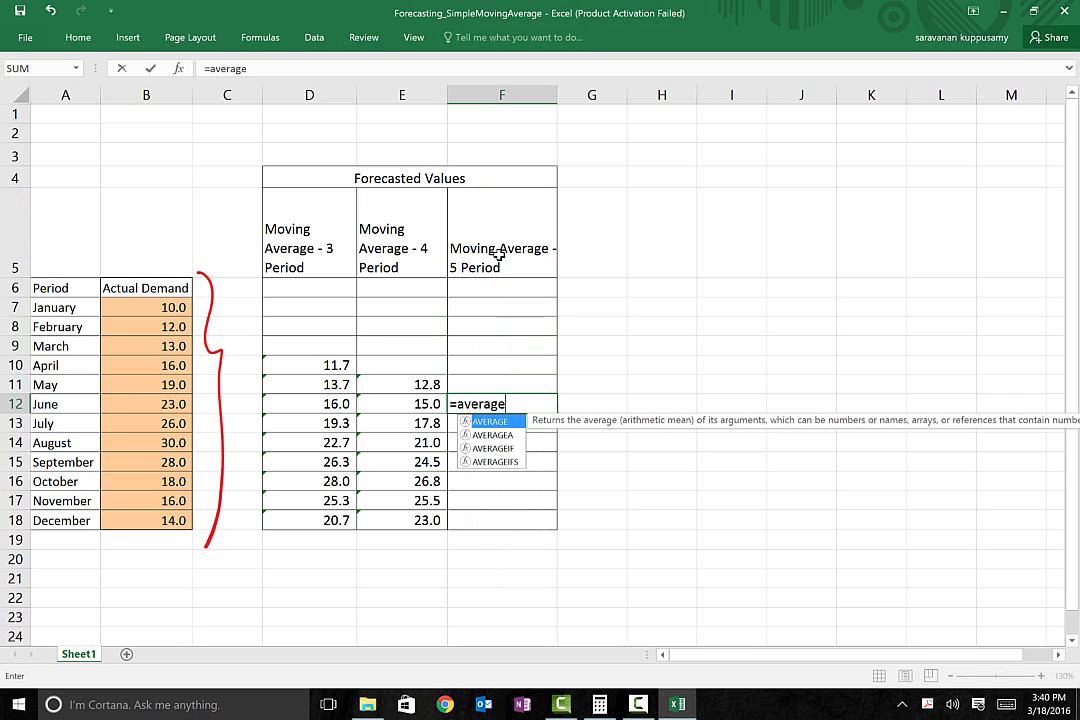
text(()
Complete F12 as =AVERAGE(B7:B11), giving June's 5-period forecast of 14.0
key(Left)
key(Left)
key(Left)
key(Left)
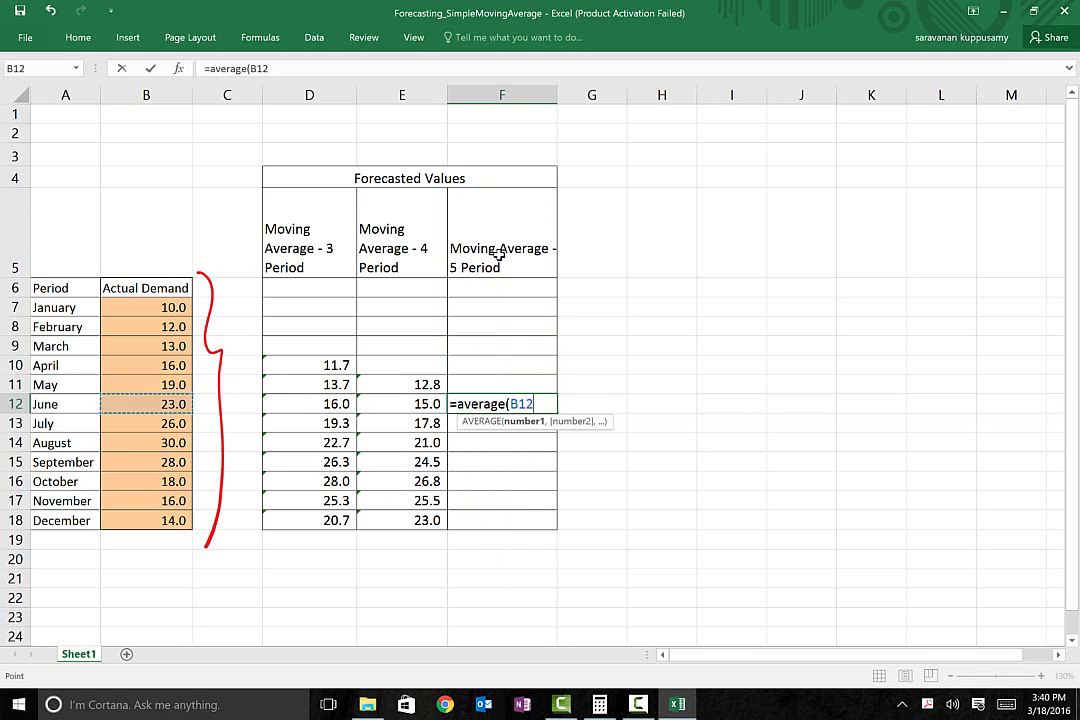
key(Up)
key(Up)
key(Up)
key(Up)
key(Up)
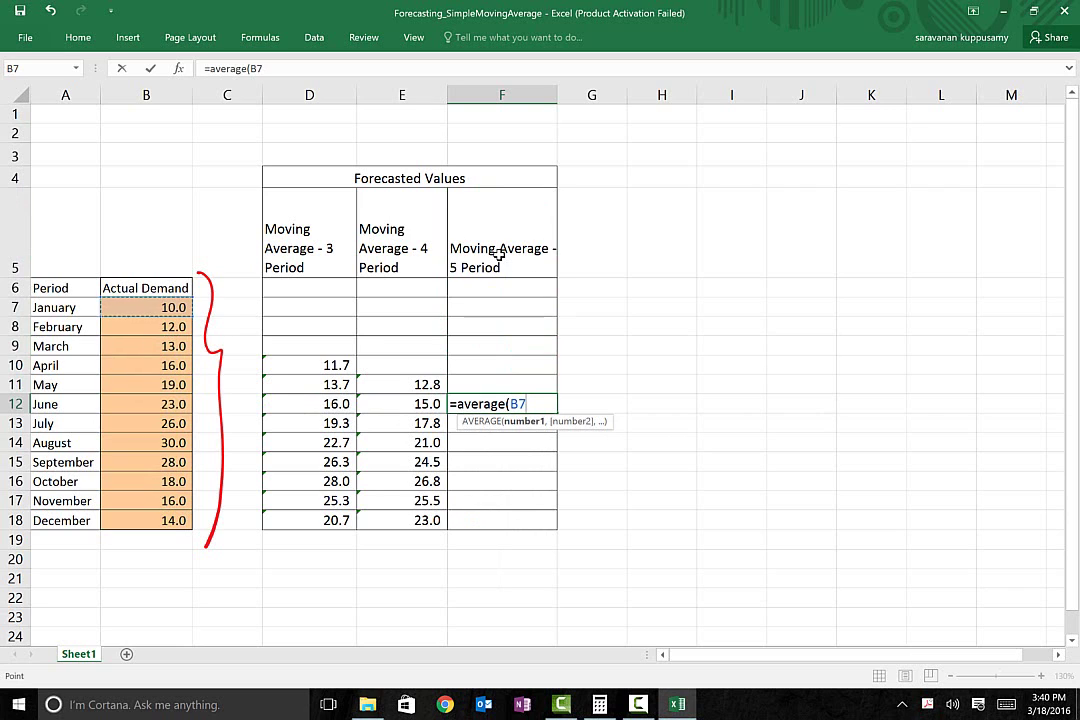
key(shift+Down)
key(shift+Down)
key(shift+Down)
key(shift+Down)
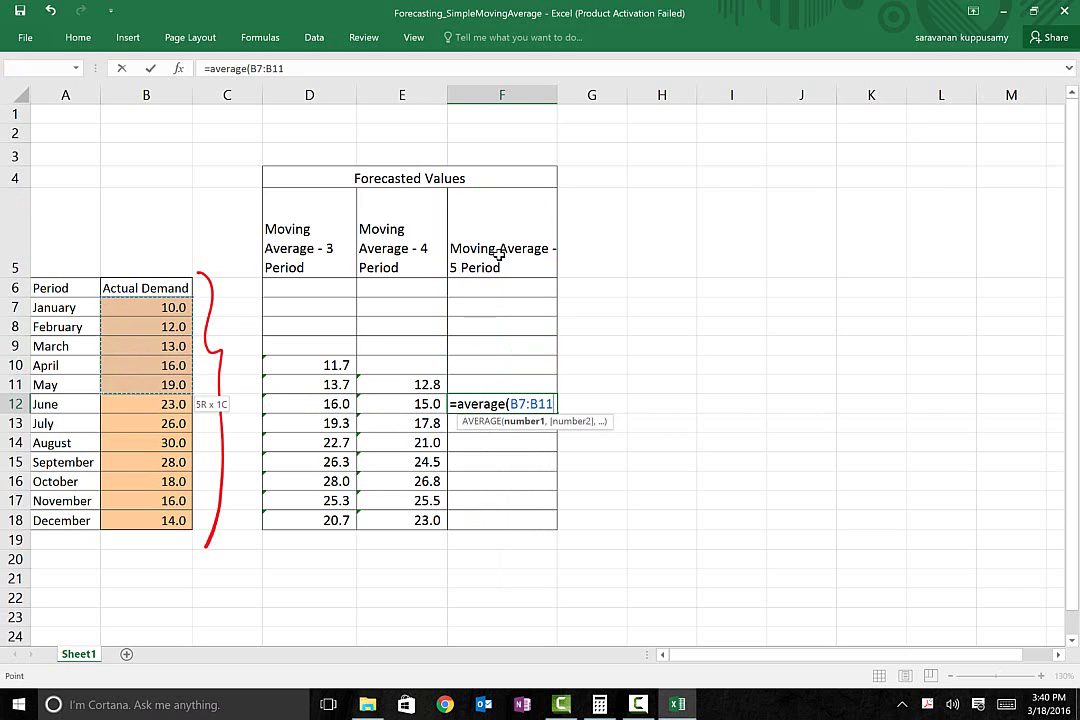
text())
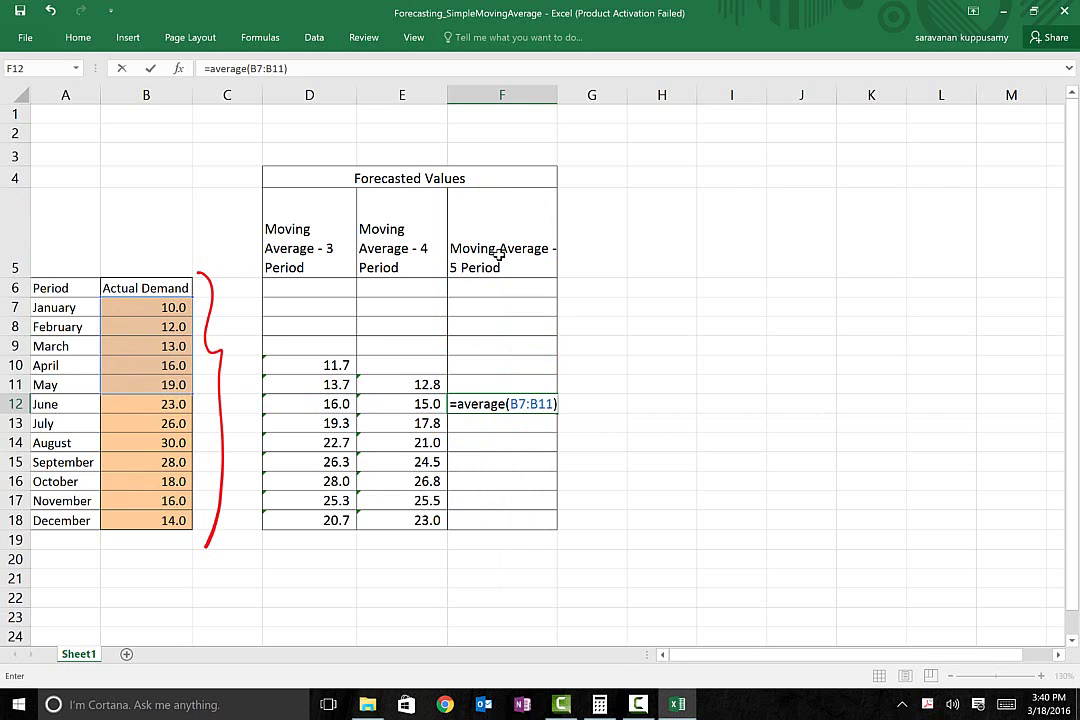
key(Return)
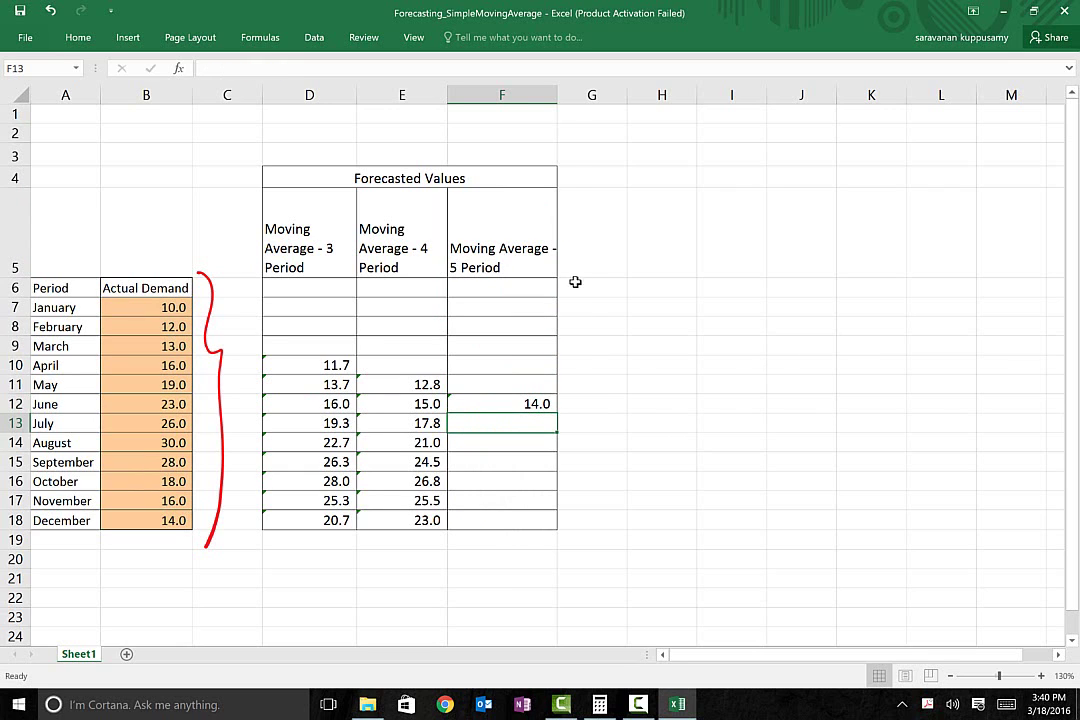
click(528, 404)
Fill the 5-period average from F12 down to F18, ending at 23.6
drag(557, 412, 542, 527)
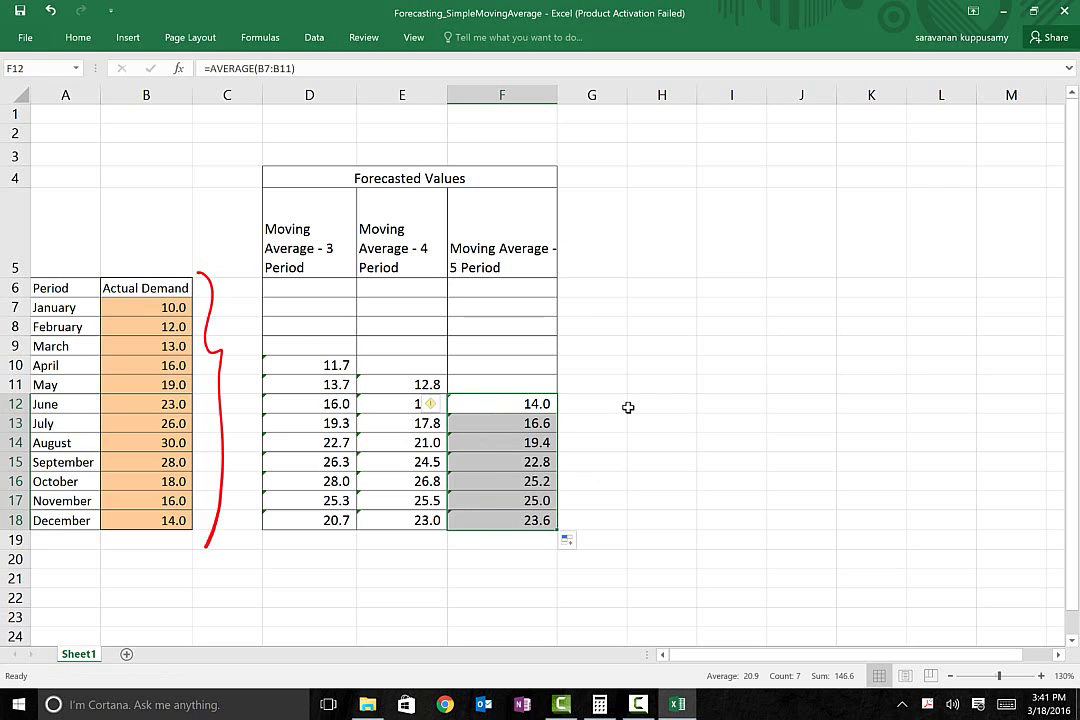
click(158, 308)
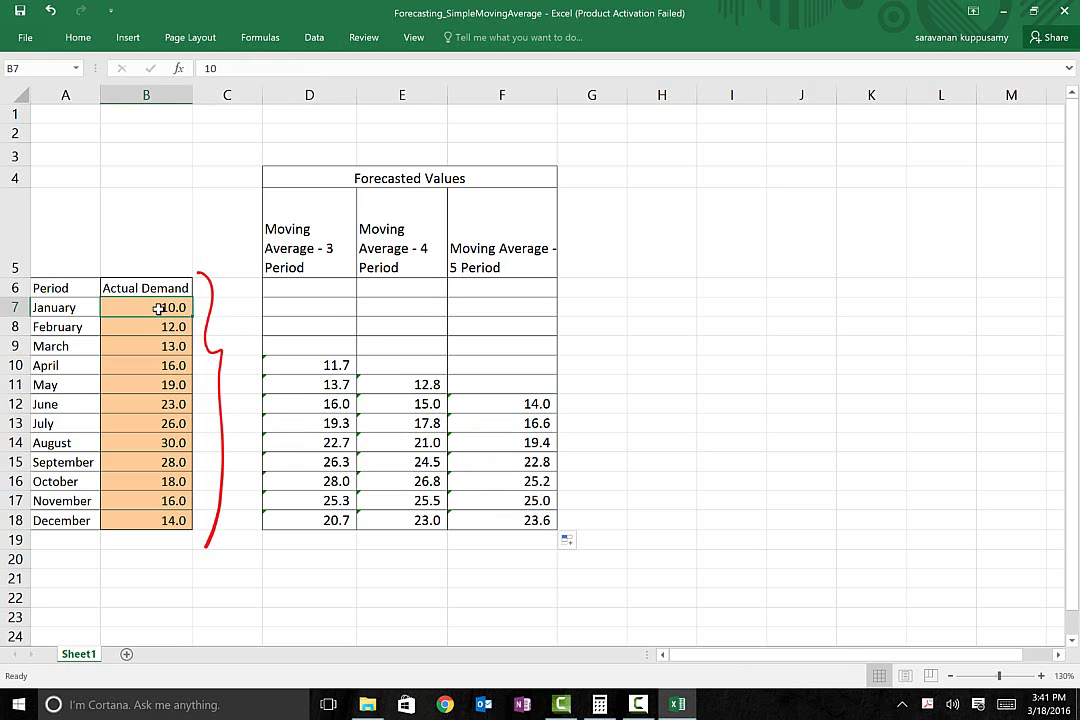
Select B7:B18 together with D7:D18, E7:E18 and F7:F18 for charting
drag(158, 308, 150, 513)
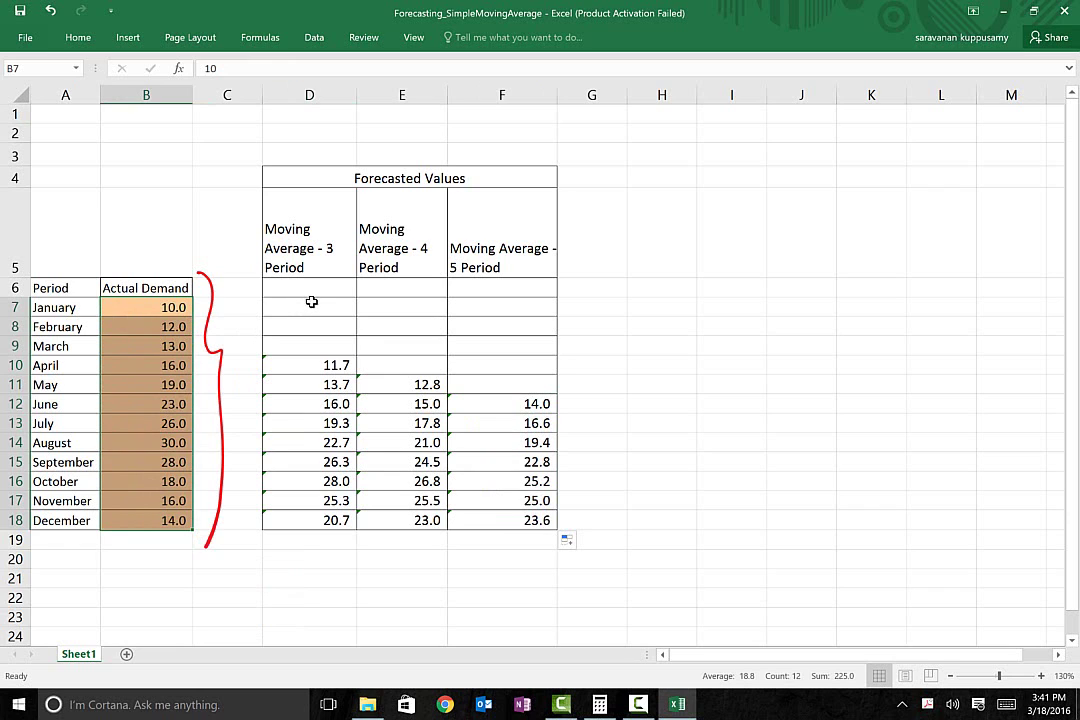
drag(313, 303, 311, 513)
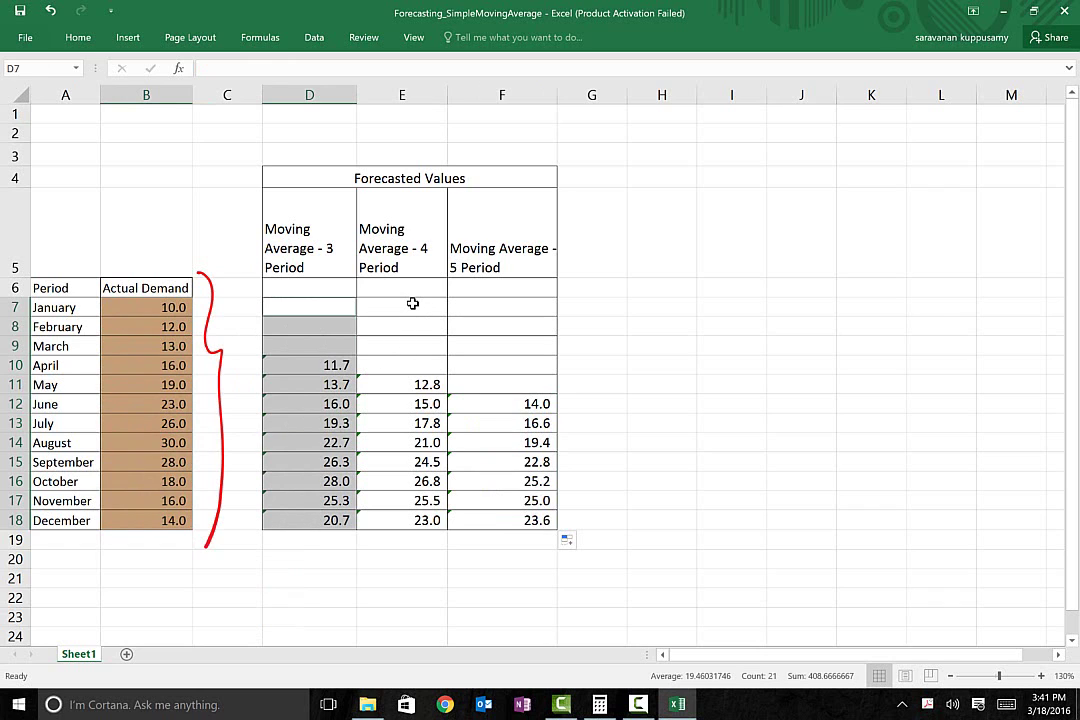
drag(412, 303, 422, 518)
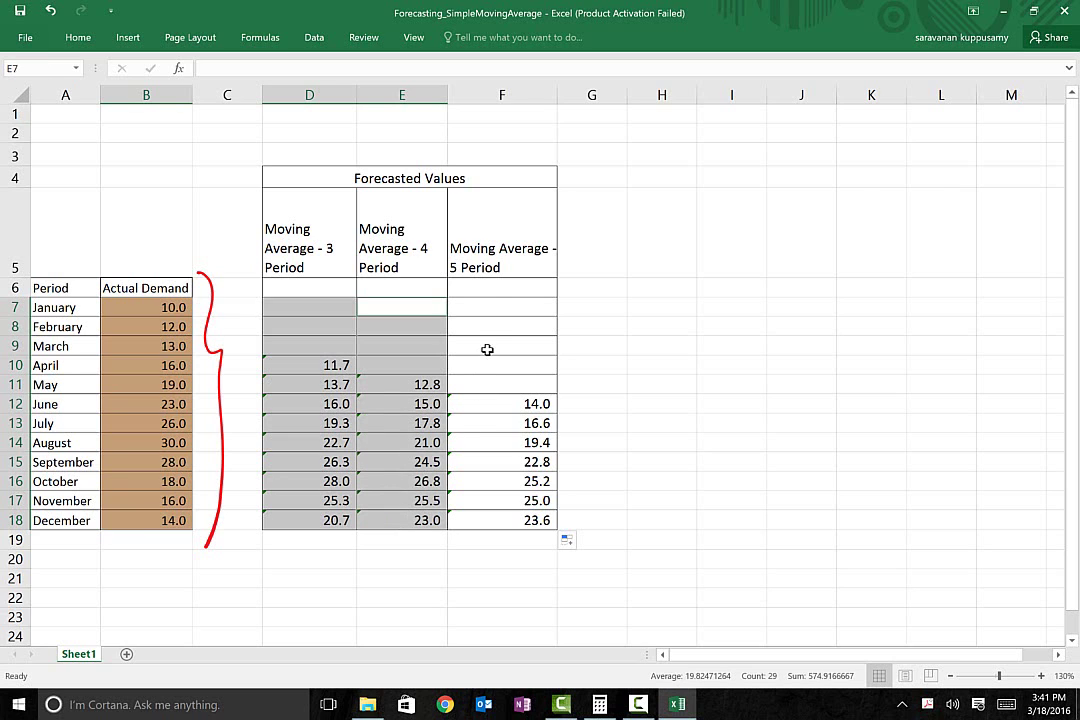
drag(494, 306, 491, 523)
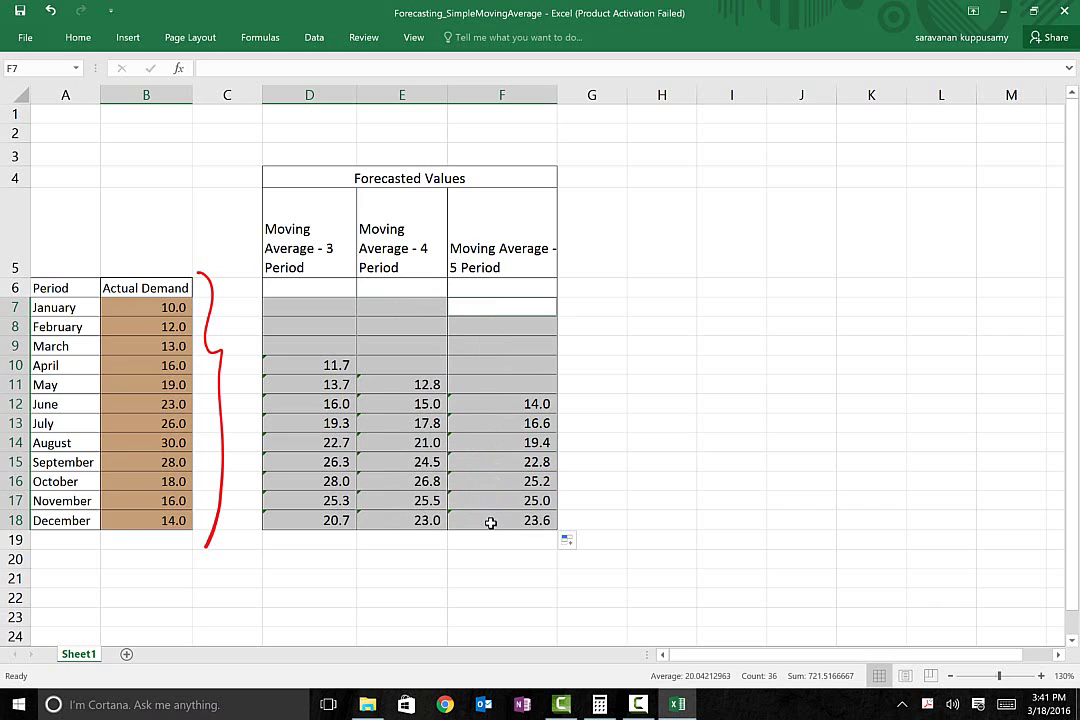
click(127, 38)
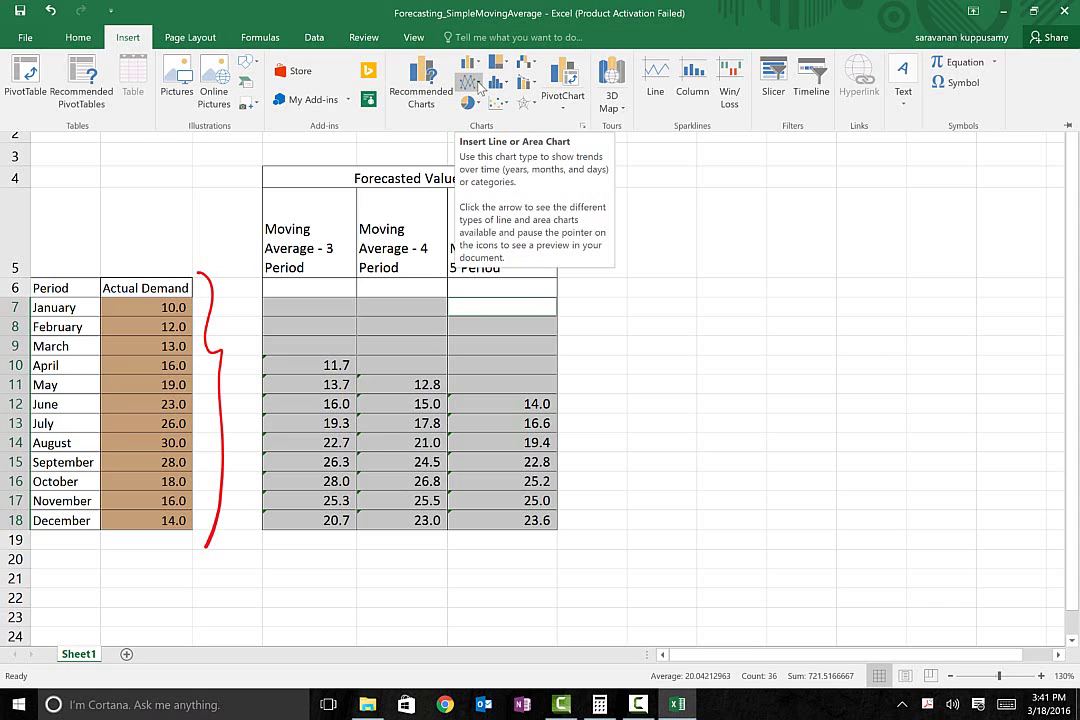
Insert a line-with-markers chart of demand and the moving averages, placed right of the table
click(479, 86)
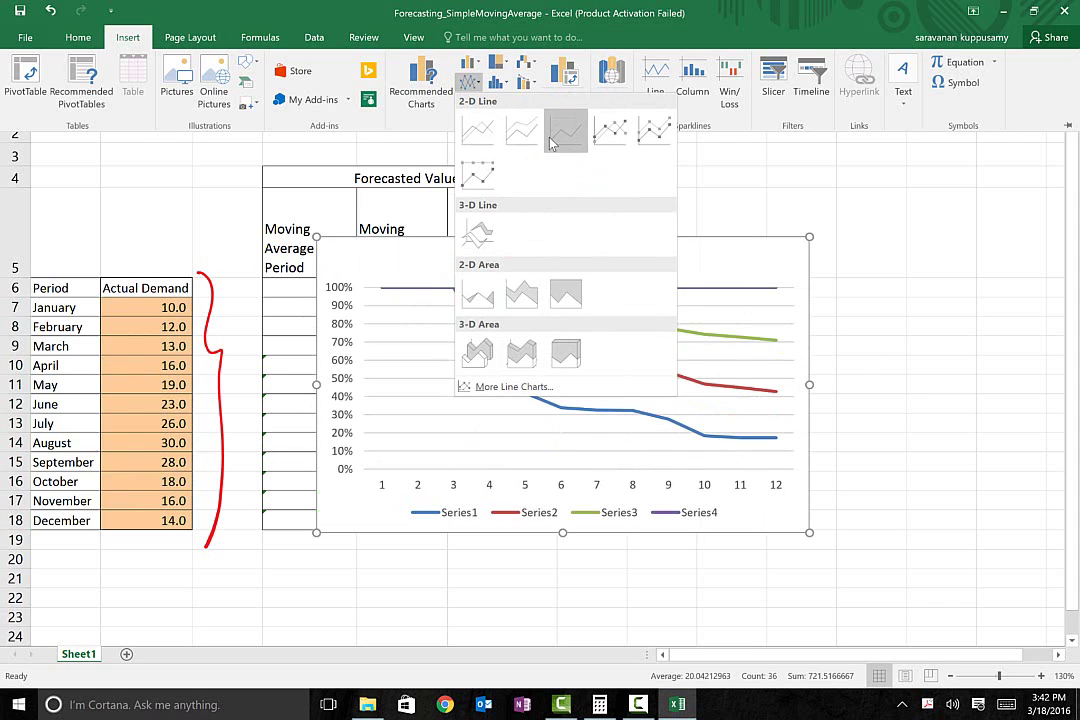
click(609, 137)
drag(646, 246, 919, 173)
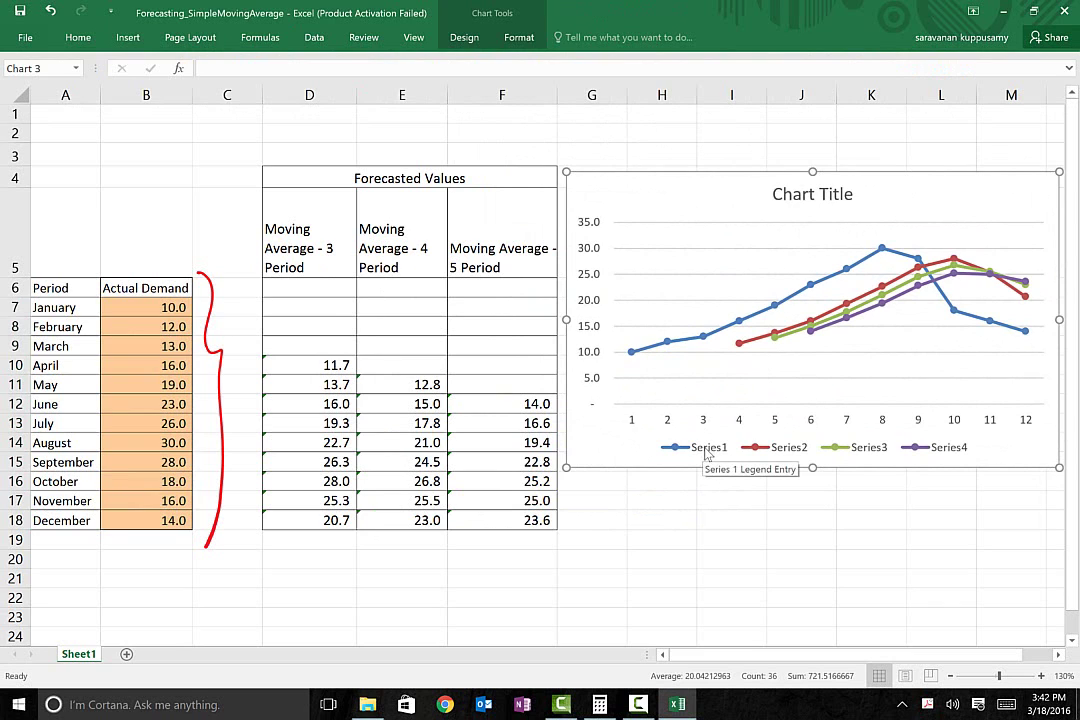
In Select Data, rename Series1 (range B7:B18) to 'Actual'
right_click(684, 291)
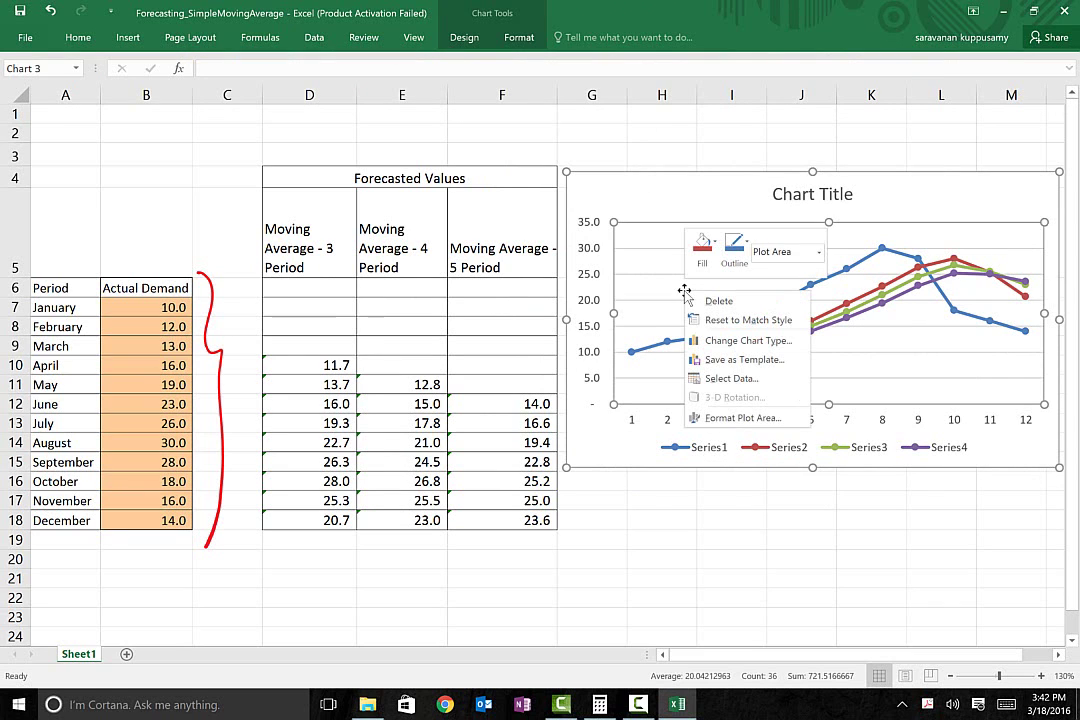
click(733, 386)
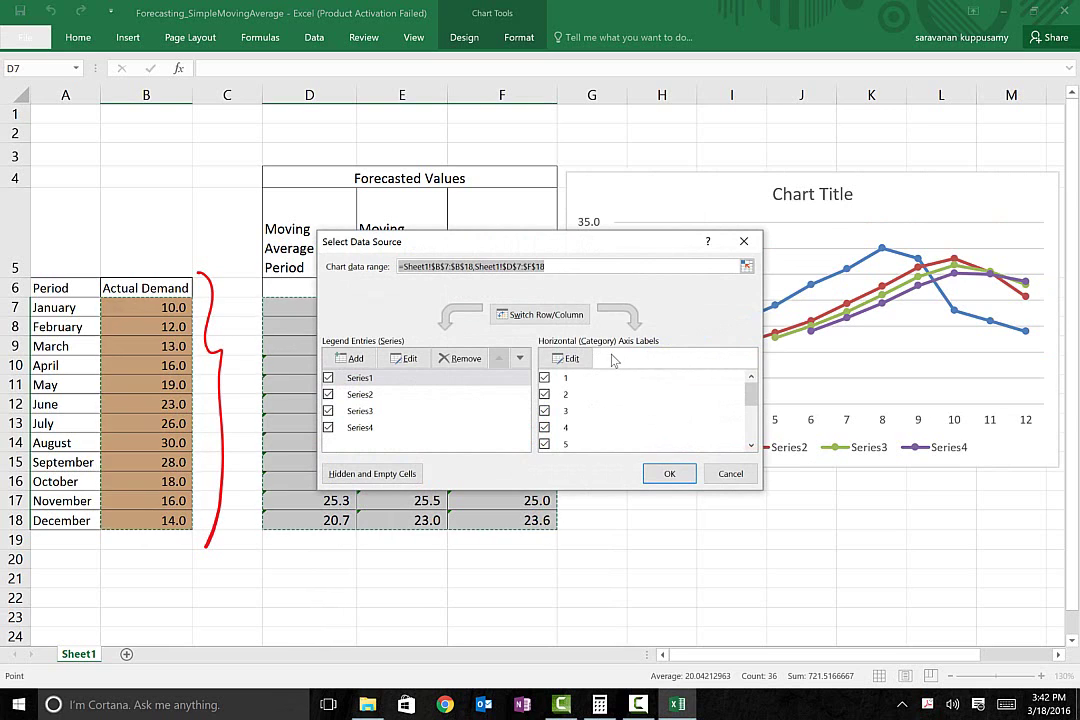
click(391, 380)
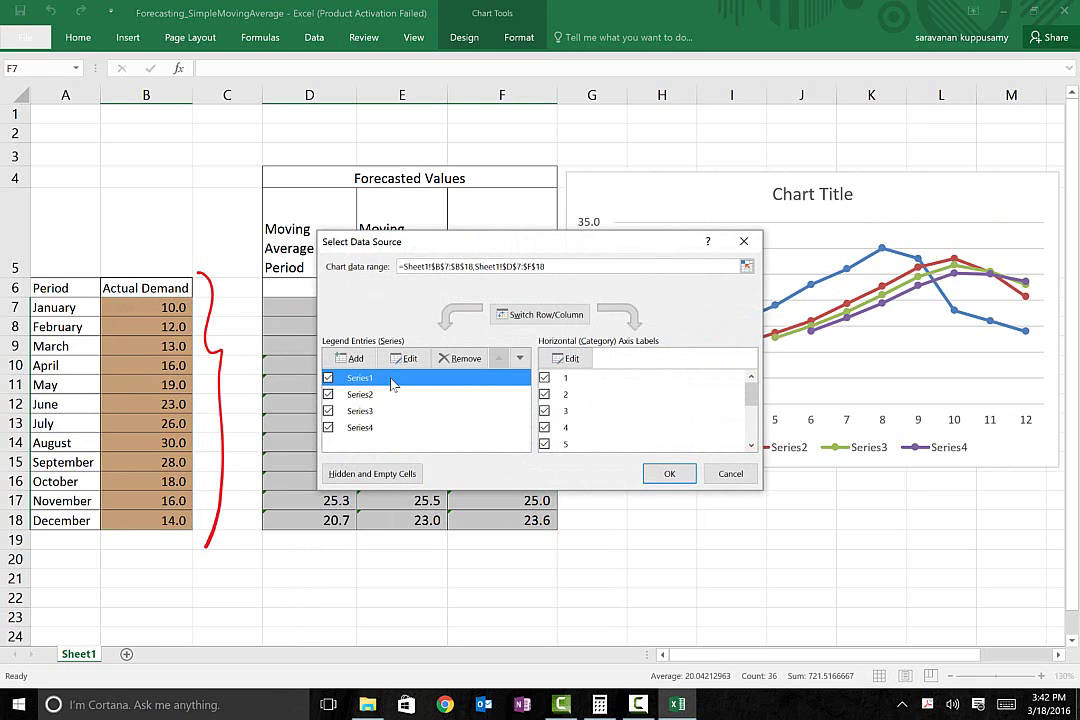
click(406, 359)
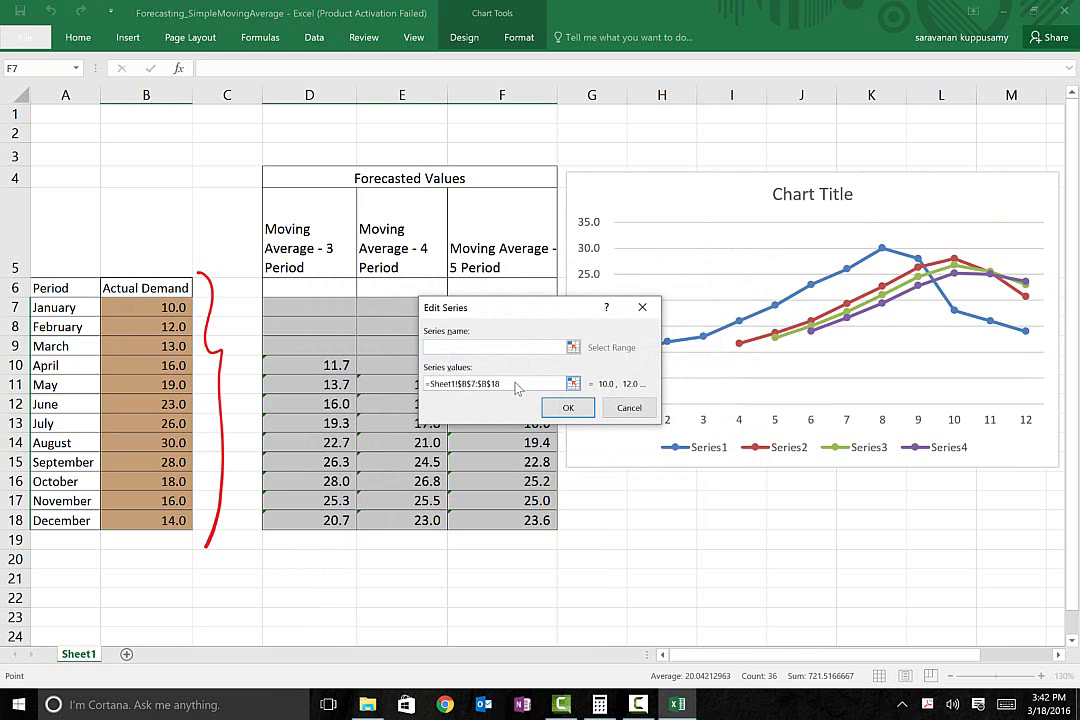
click(515, 384)
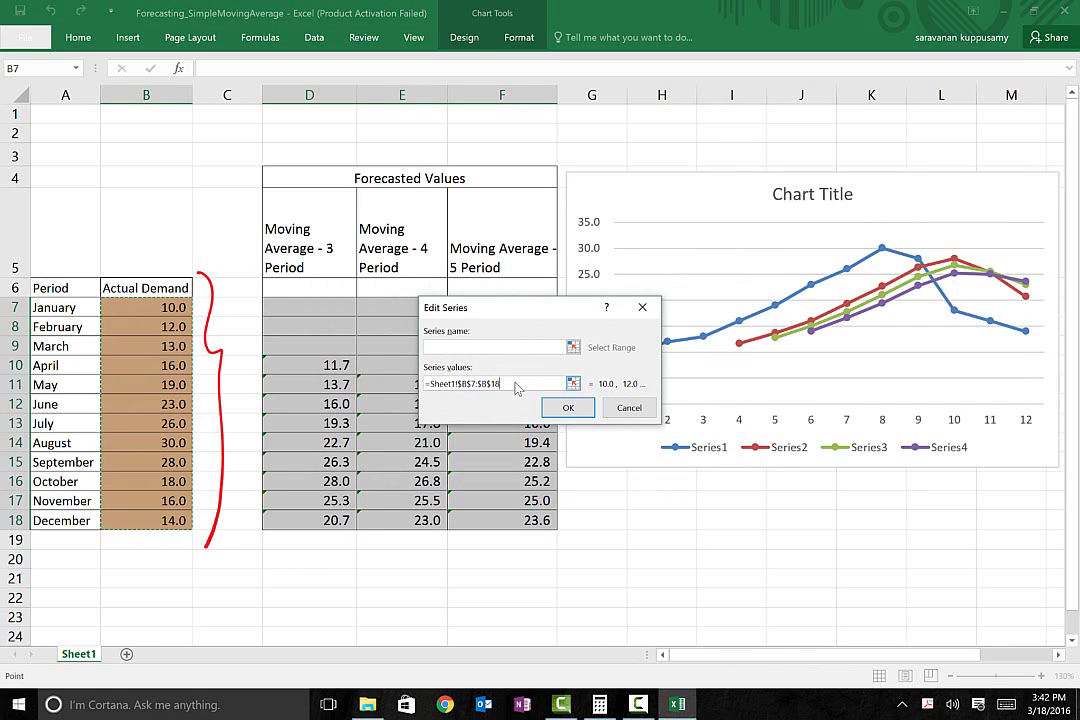
click(490, 347)
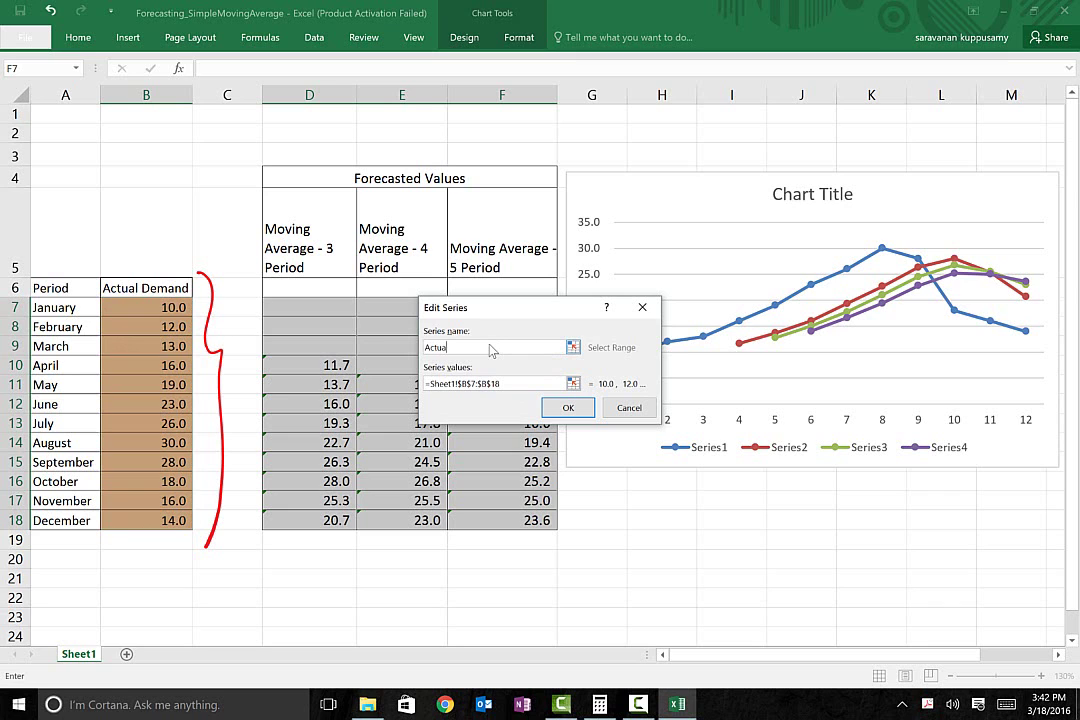
click(558, 410)
click(450, 396)
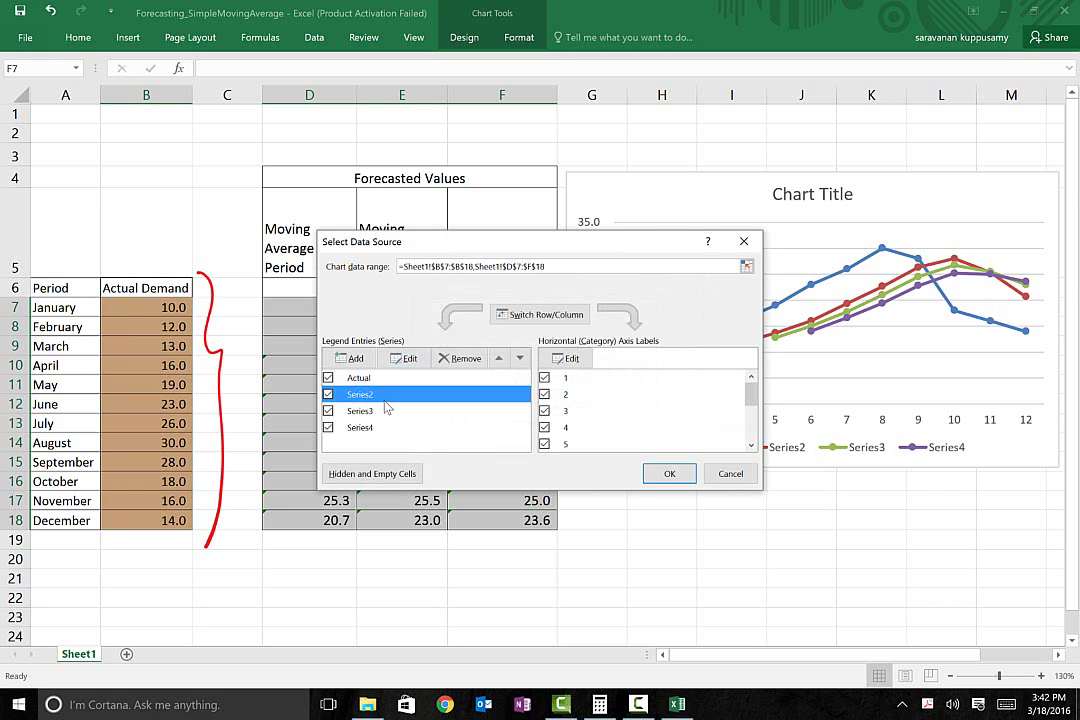
Rename Series2 to '3-period'
click(398, 366)
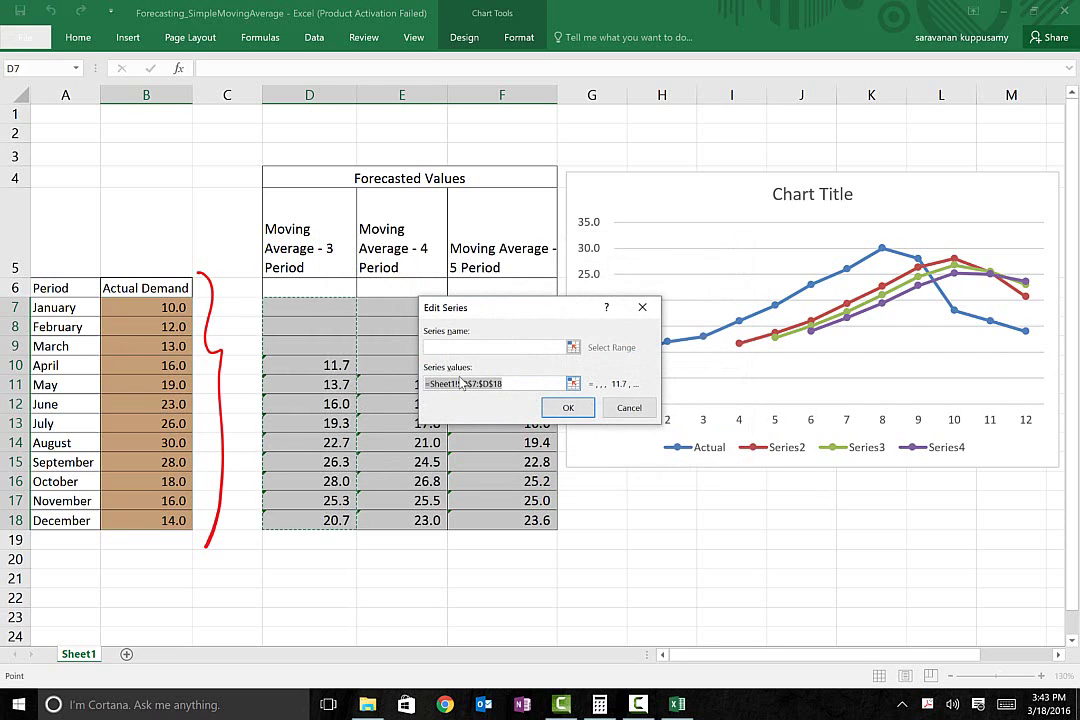
click(470, 348)
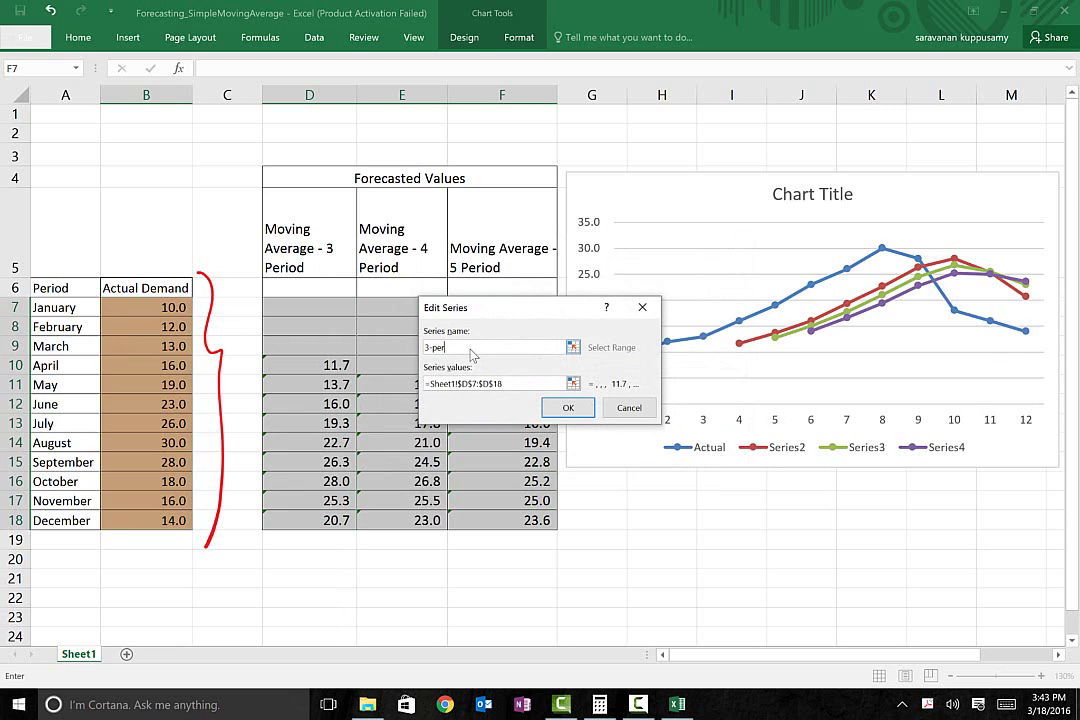
click(567, 407)
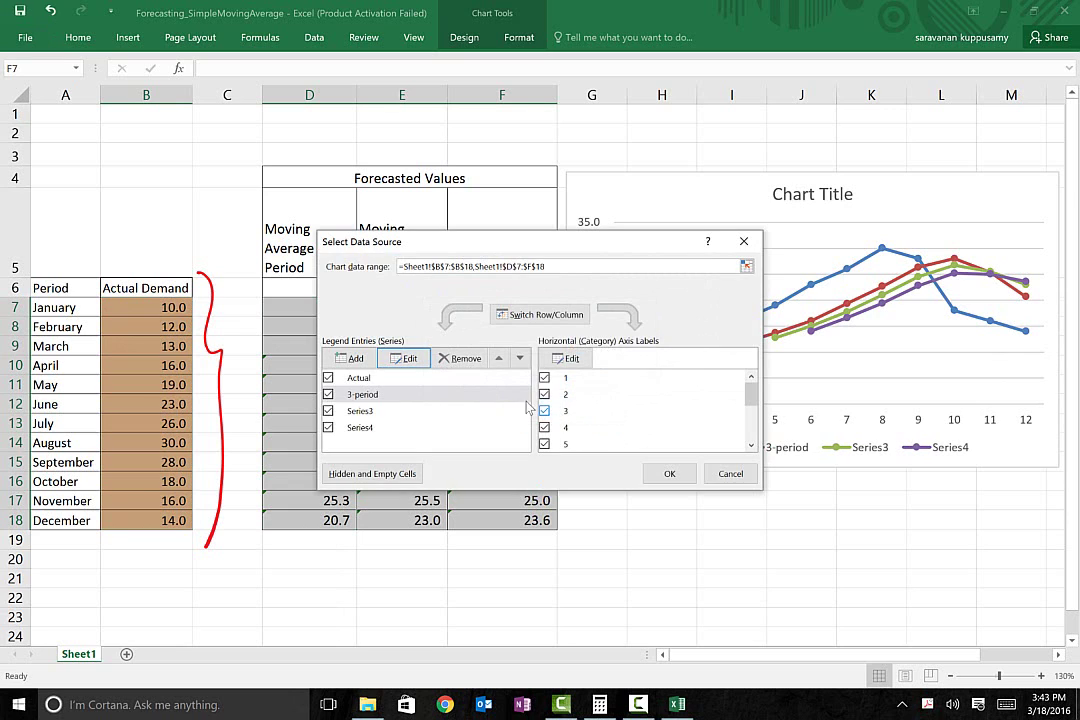
click(381, 415)
Rename Series3 (E7:E18) to '4-period' and Series4 to '5-period'
click(405, 358)
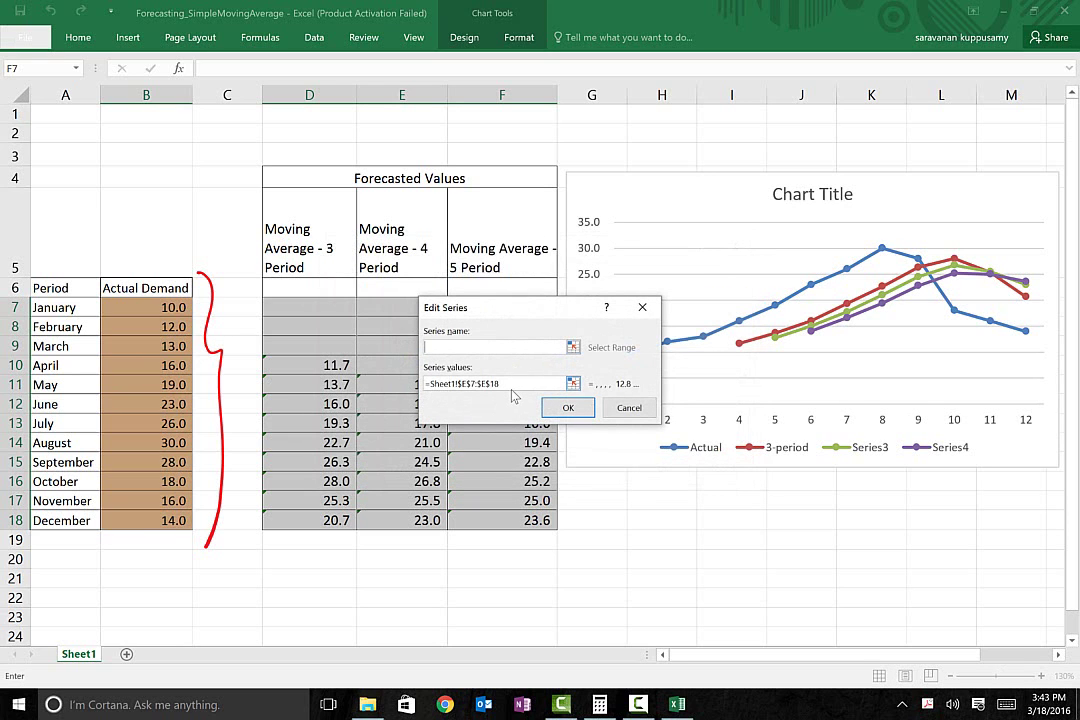
click(511, 387)
drag(505, 313, 623, 332)
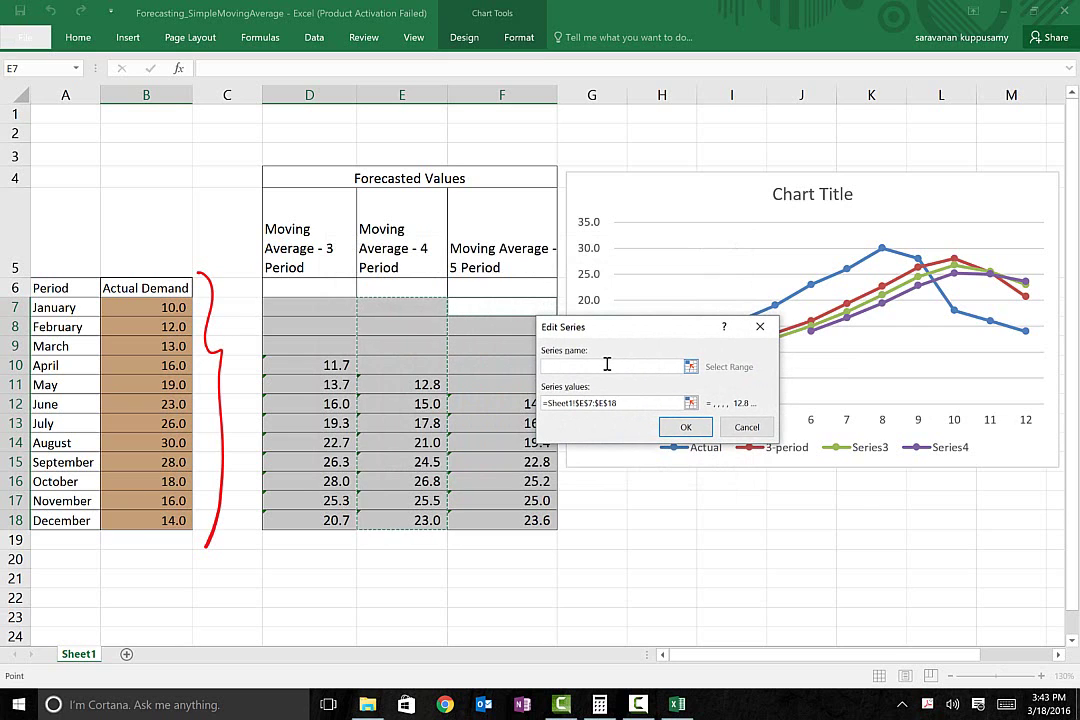
click(607, 365)
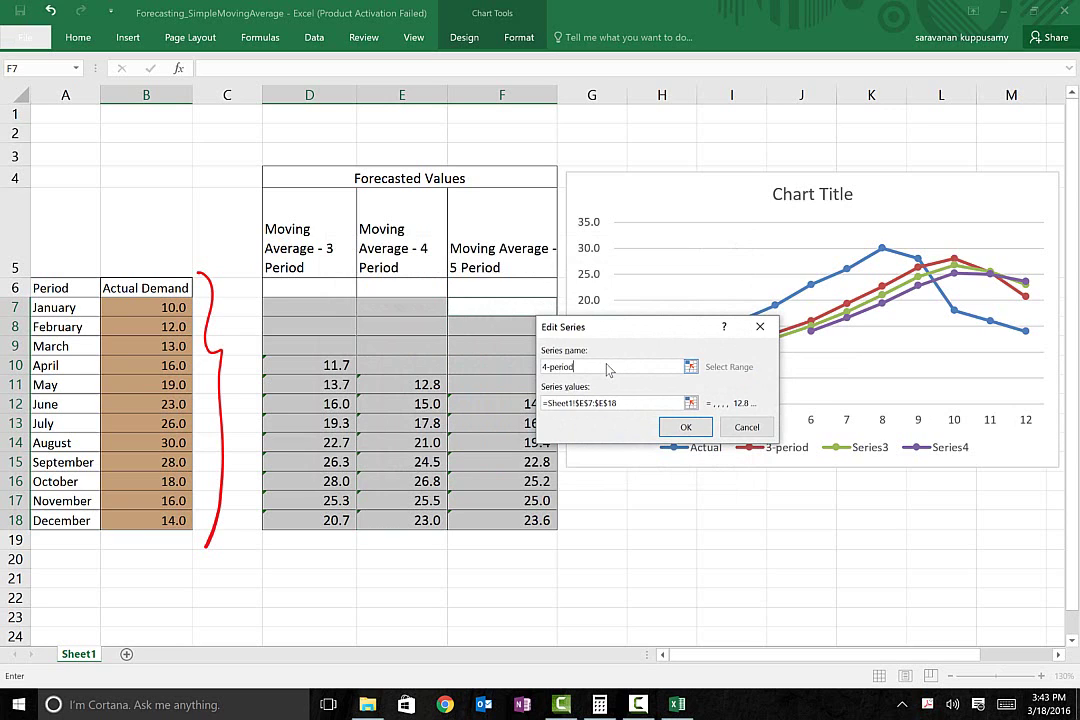
click(683, 428)
click(368, 429)
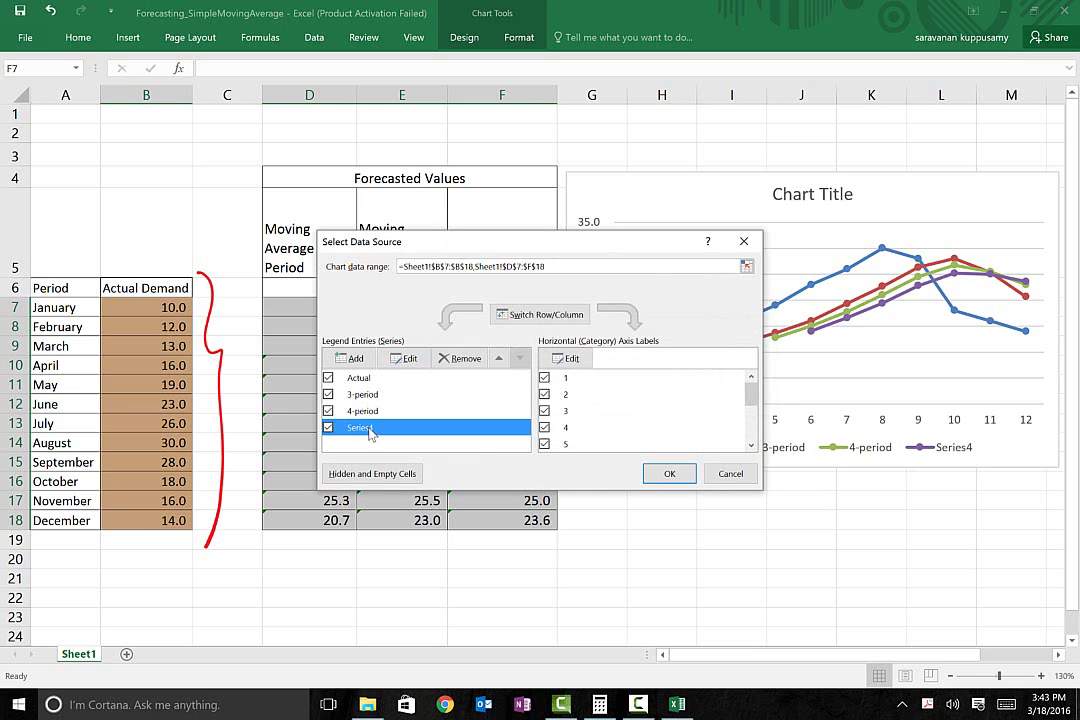
click(405, 358)
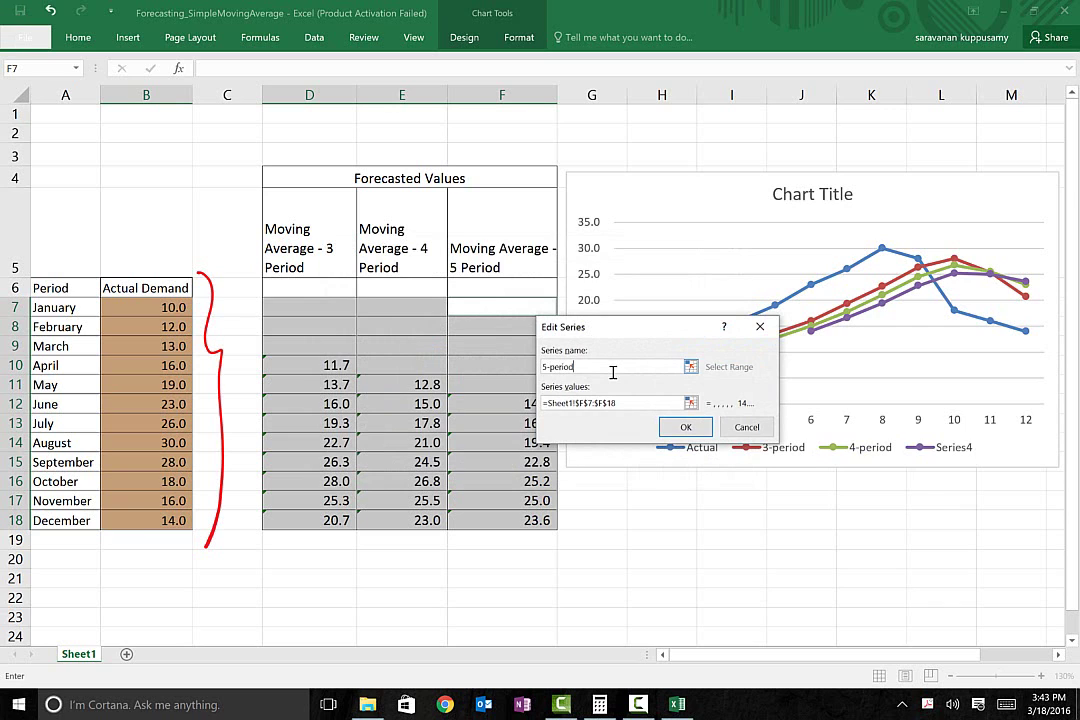
click(679, 431)
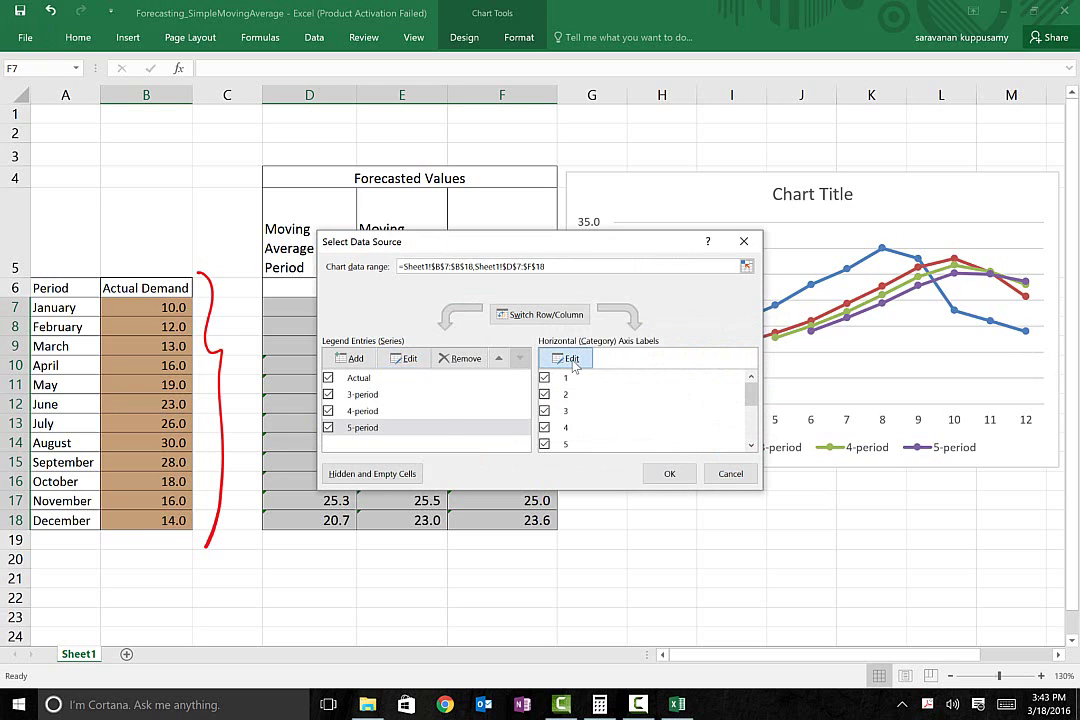
Use A7:A18 (January–December) as the horizontal axis labels and close Select Data Source
click(572, 359)
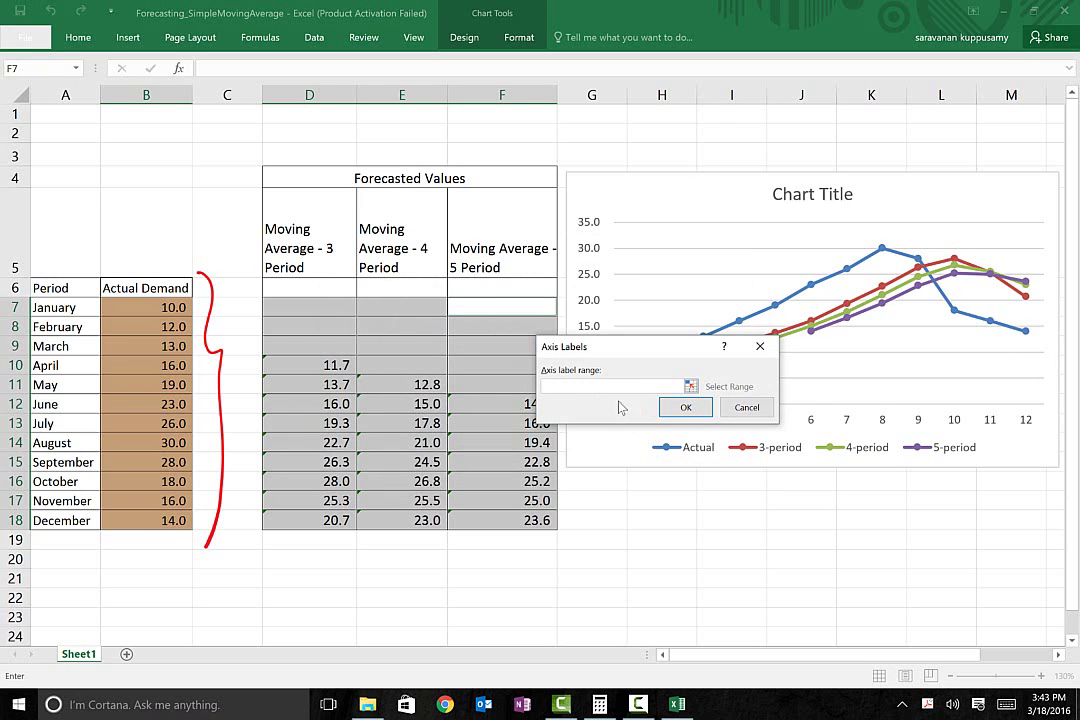
click(67, 308)
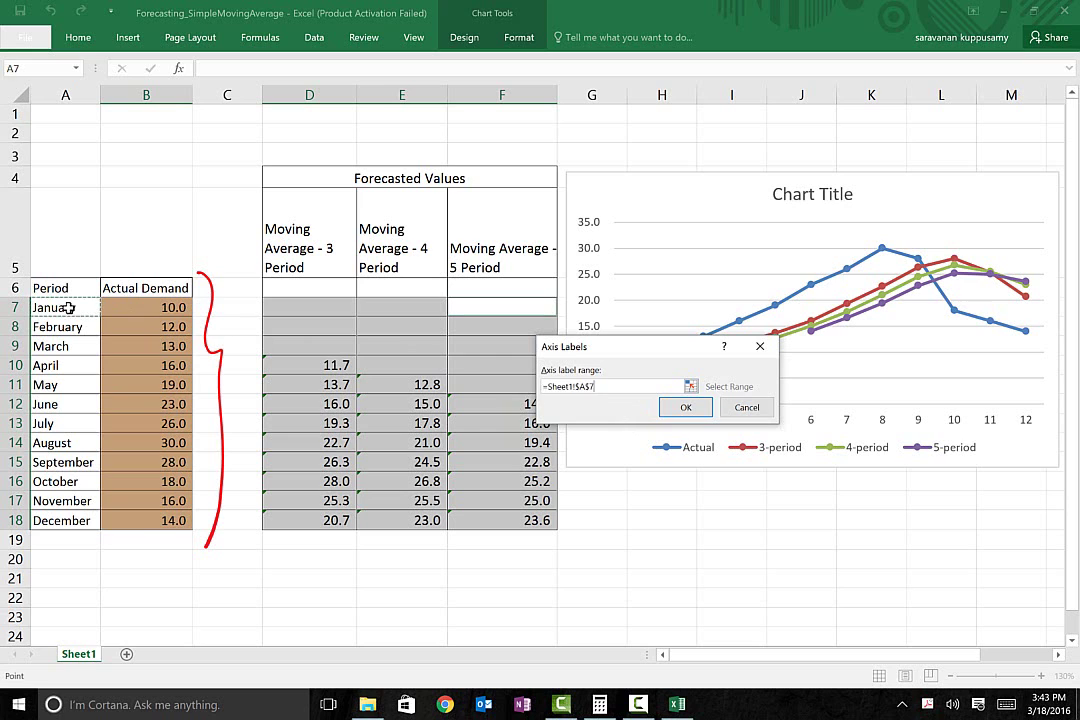
drag(67, 308, 62, 514)
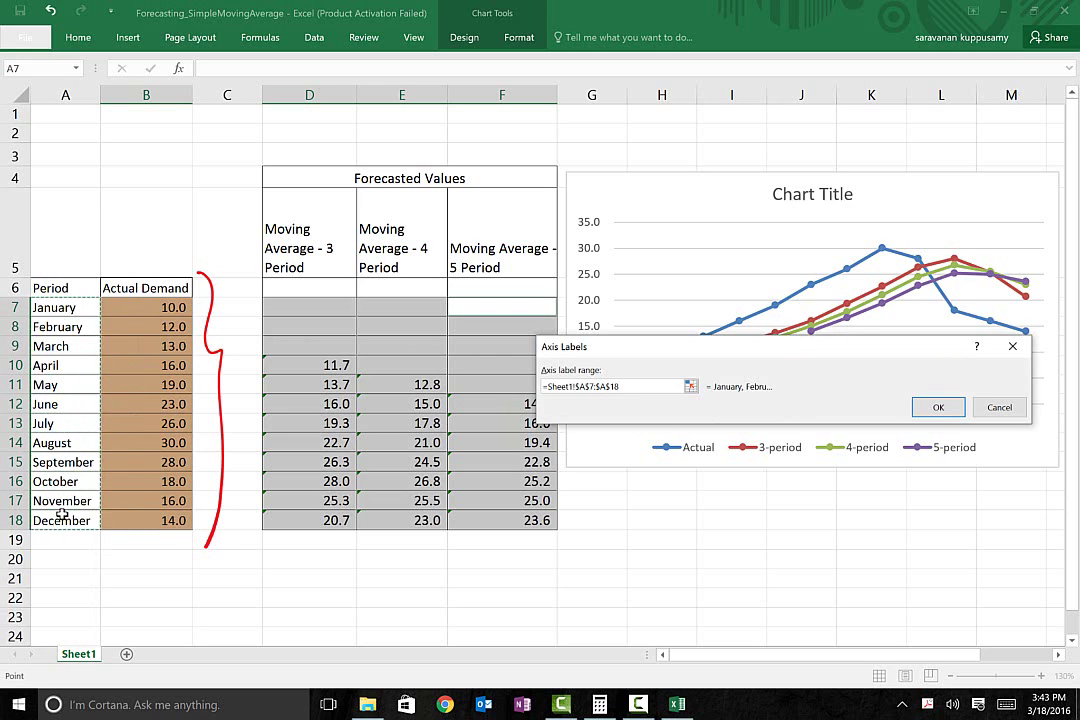
click(927, 416)
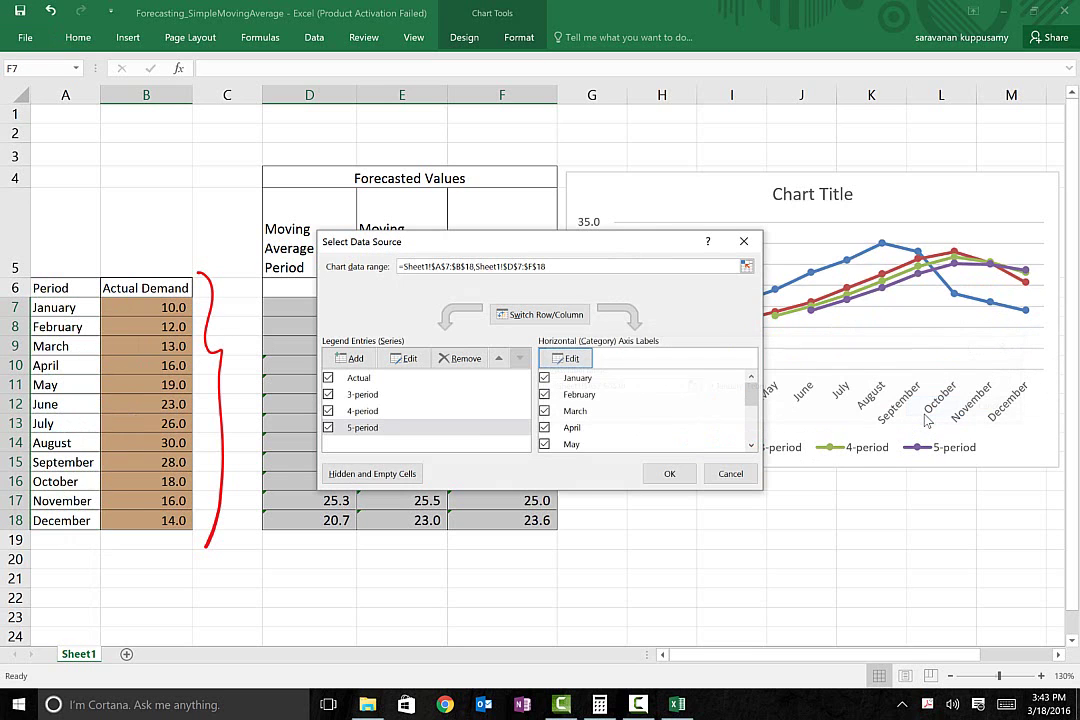
click(672, 473)
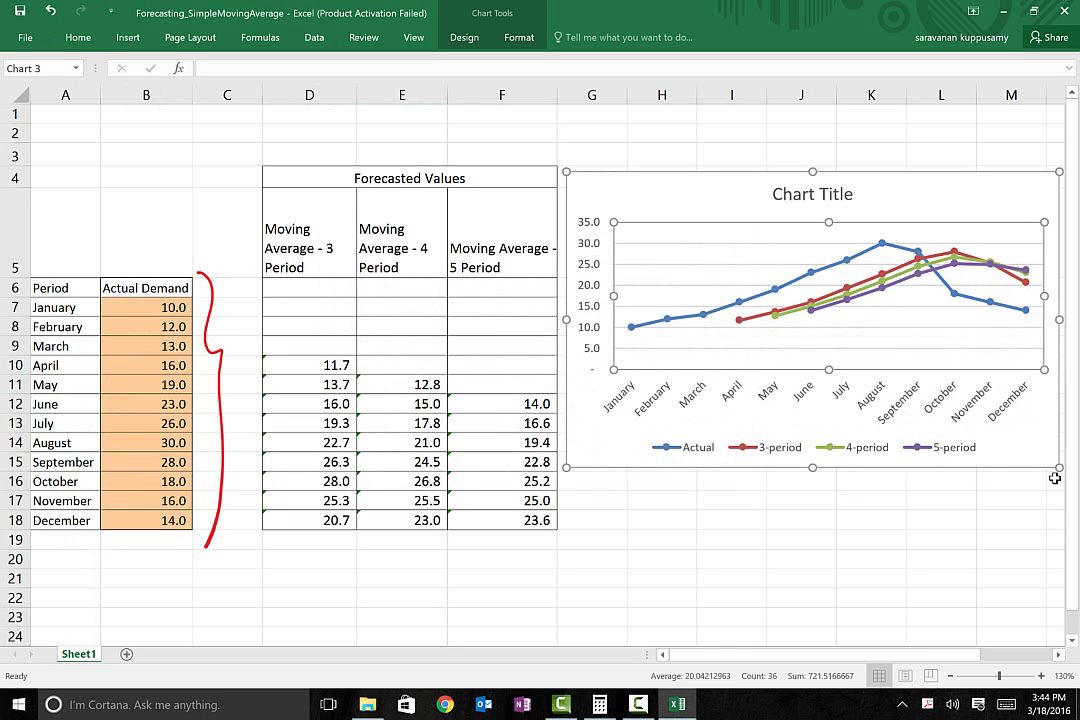
Stretch the chart taller from its bottom-right corner, then deselect it
drag(1057, 467, 1053, 541)
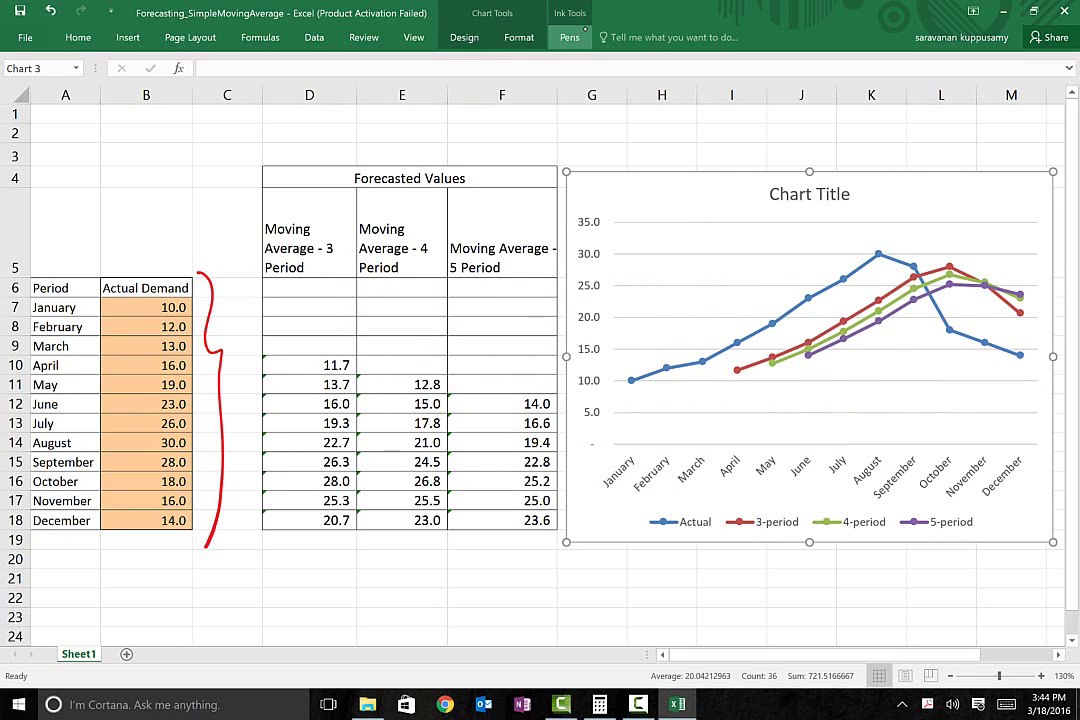
key(Escape)
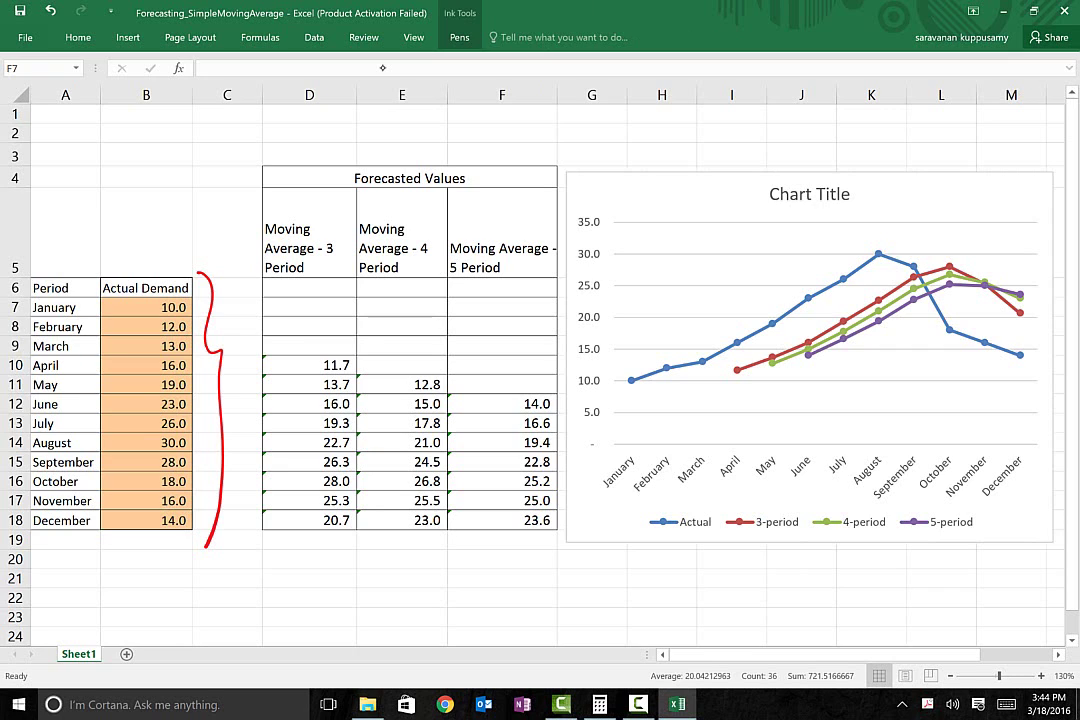